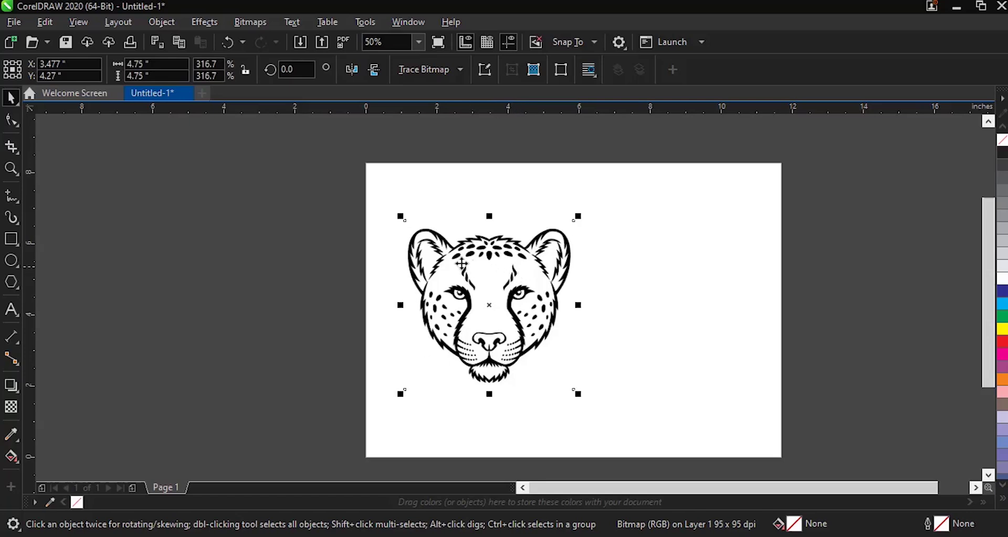
Step: Examine the edges of the cheetah bitmap closely around the forehead fur and the cheek outline
scroll(452, 258, "up", 2)
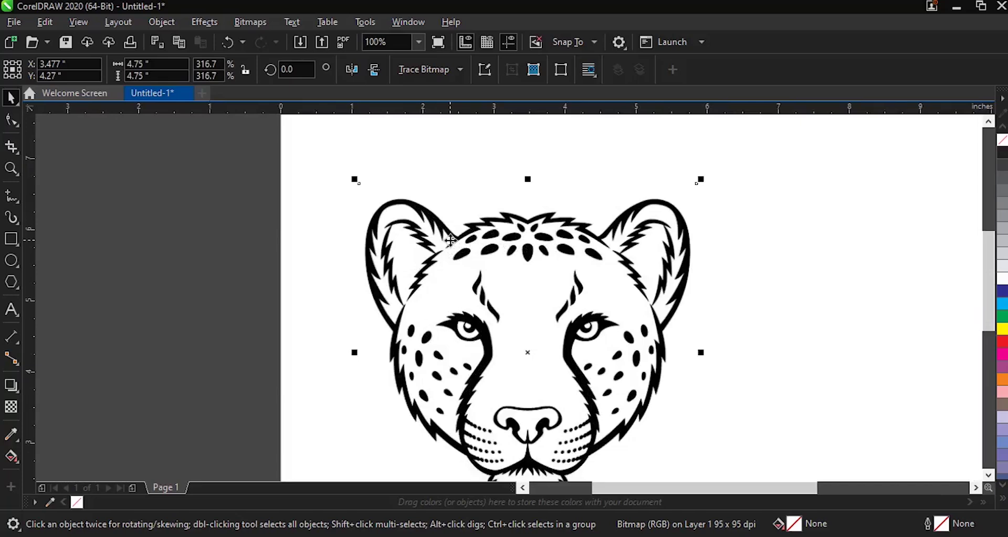
scroll(452, 238, "up", 6)
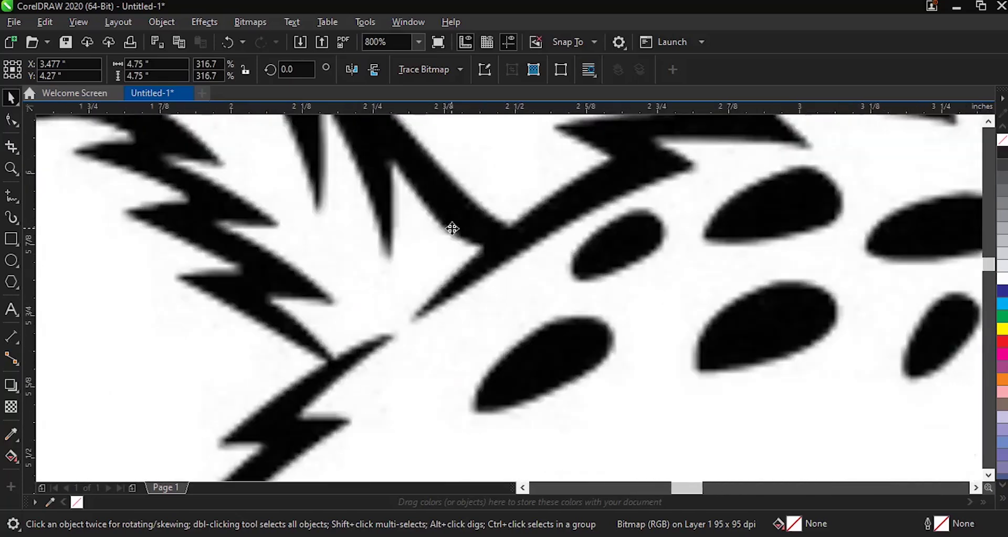
scroll(451, 228, "up", 2)
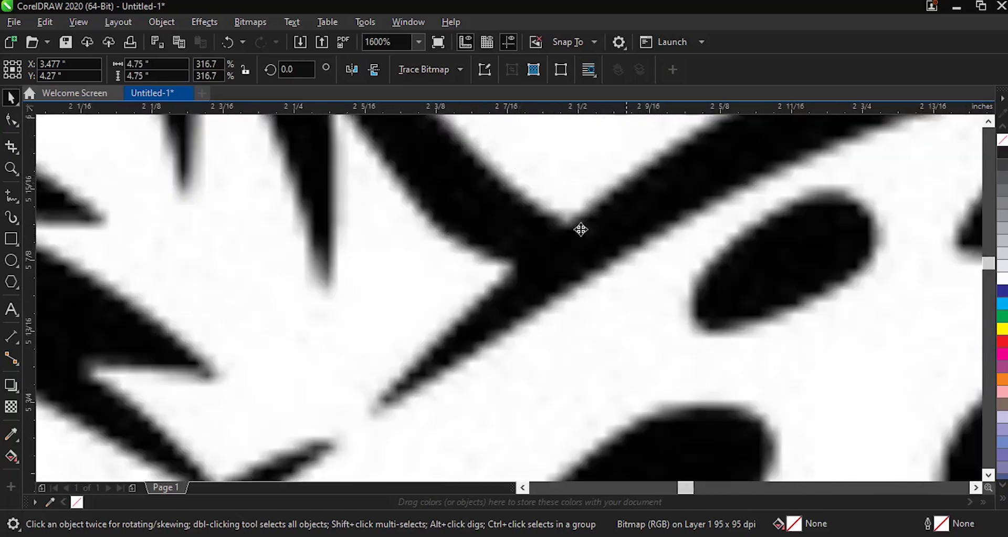
scroll(539, 342, "down", 2)
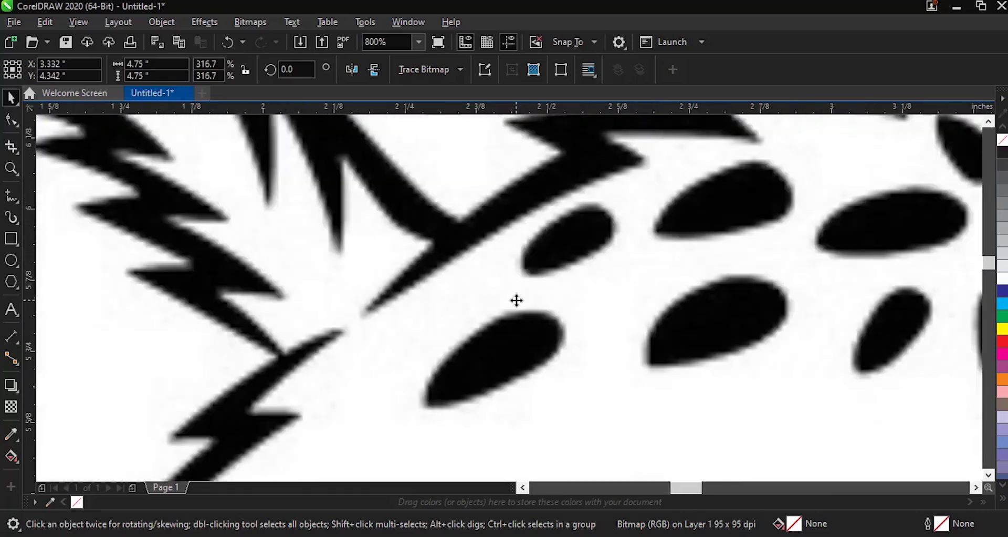
scroll(517, 300, "down", 3)
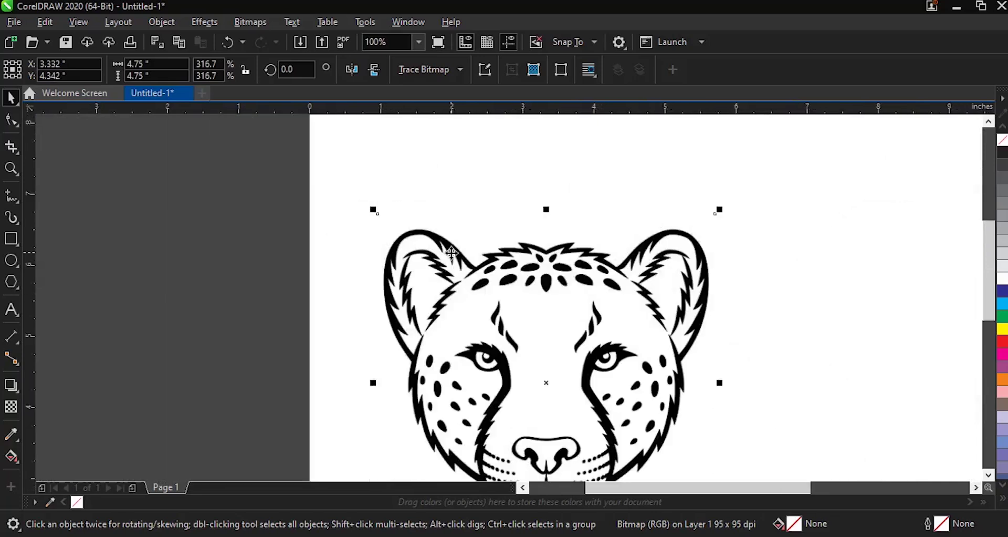
scroll(451, 254, "down", 1)
scroll(585, 362, "up", 2)
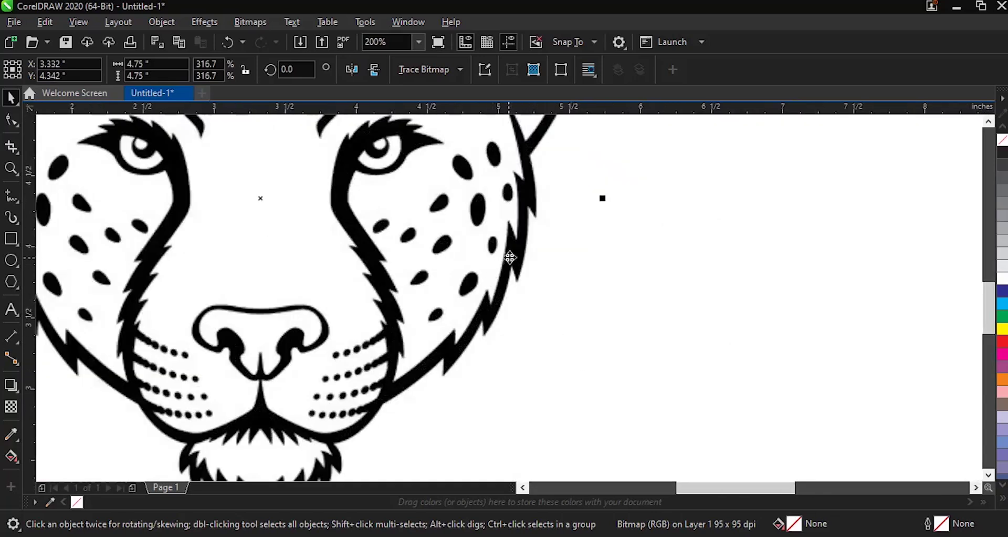
scroll(509, 258, "up", 3)
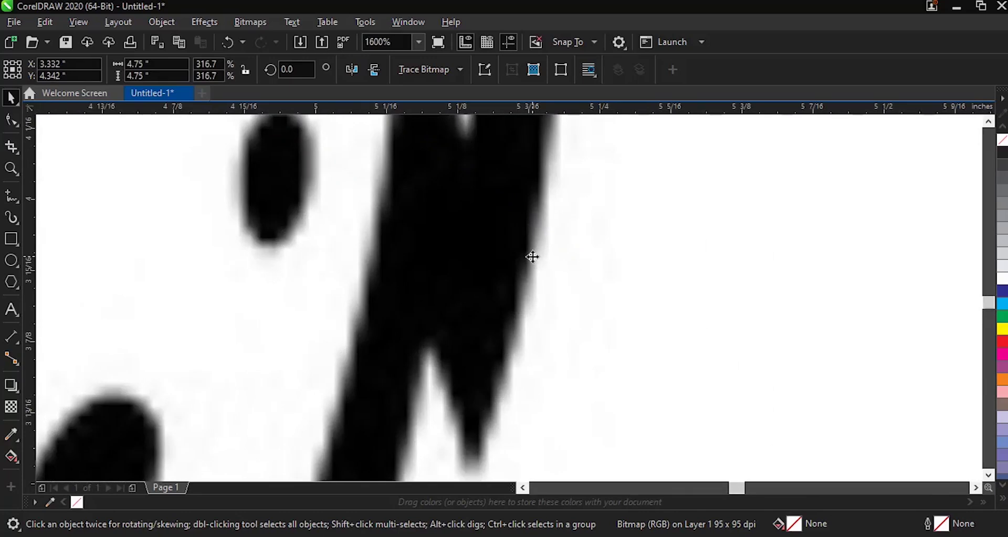
scroll(530, 256, "up", 1)
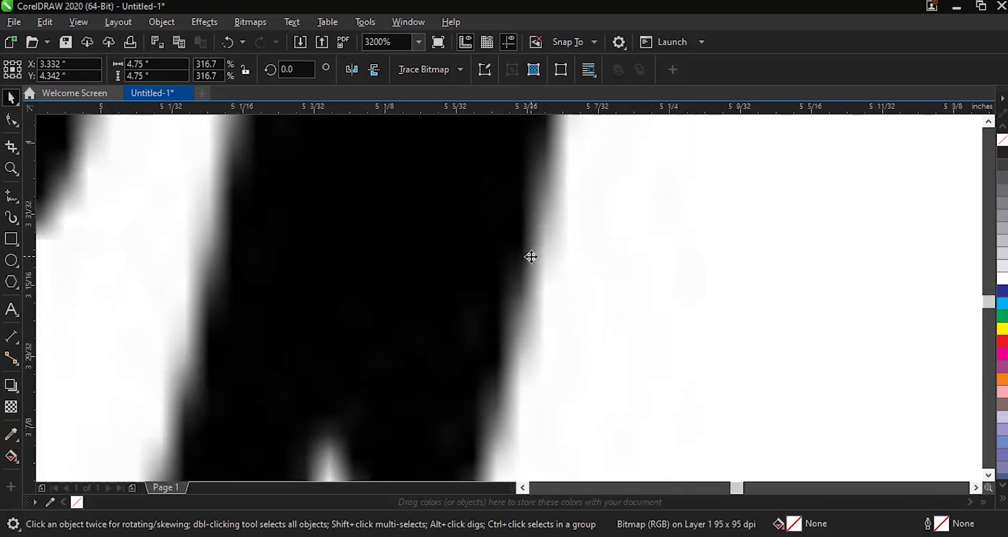
scroll(531, 256, "down", 1)
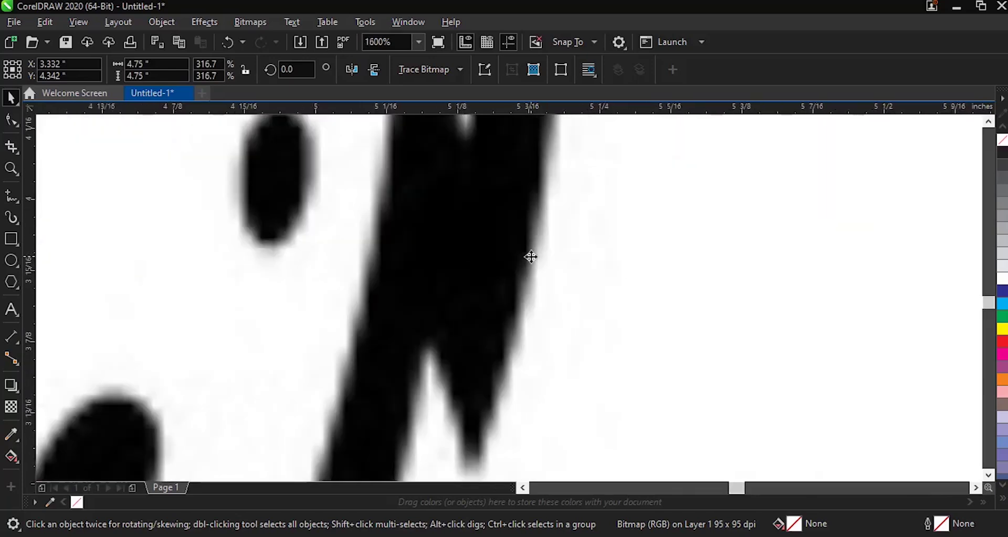
scroll(531, 256, "down", 5)
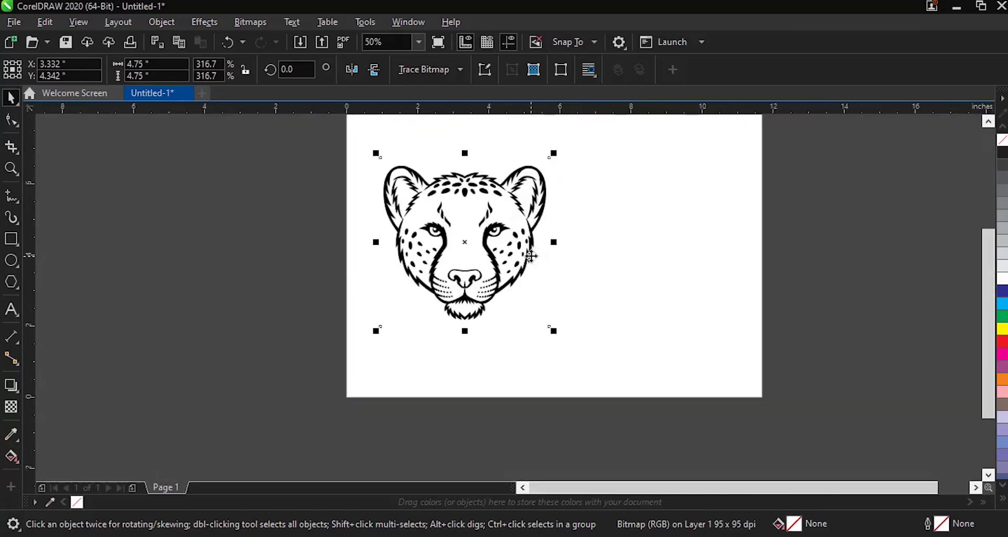
scroll(537, 156, "up", 1)
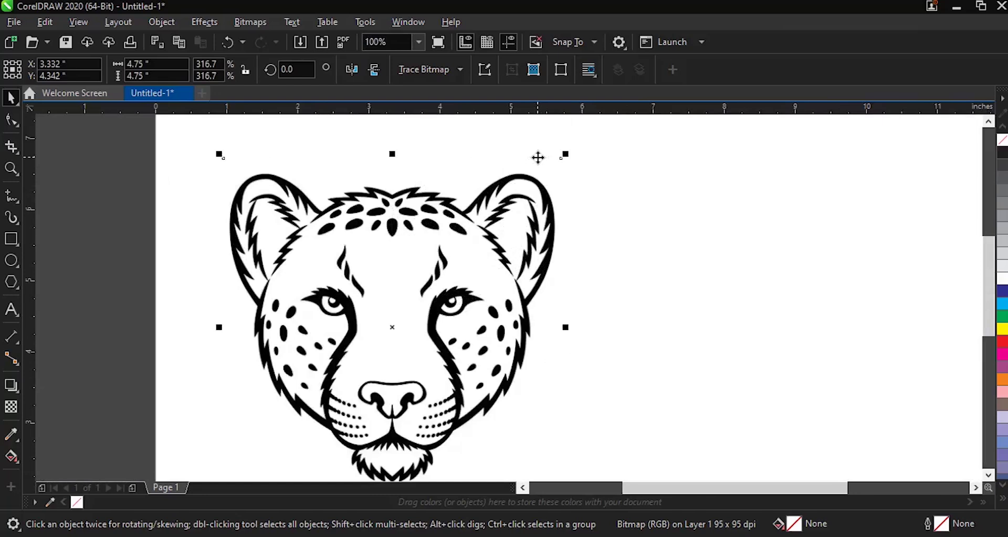
Step: Draw a rectangle about 2.04 by 1.70 inches beside the cheetah, overlapped by an ellipse about 2.09 by 2.14 inches
left_click(11, 238)
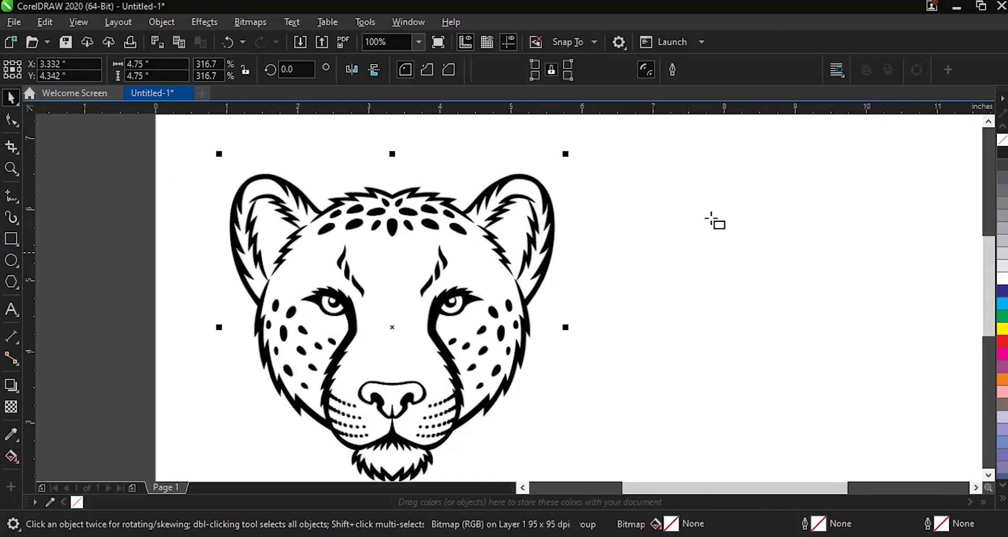
left_click_drag(652, 188, 799, 309)
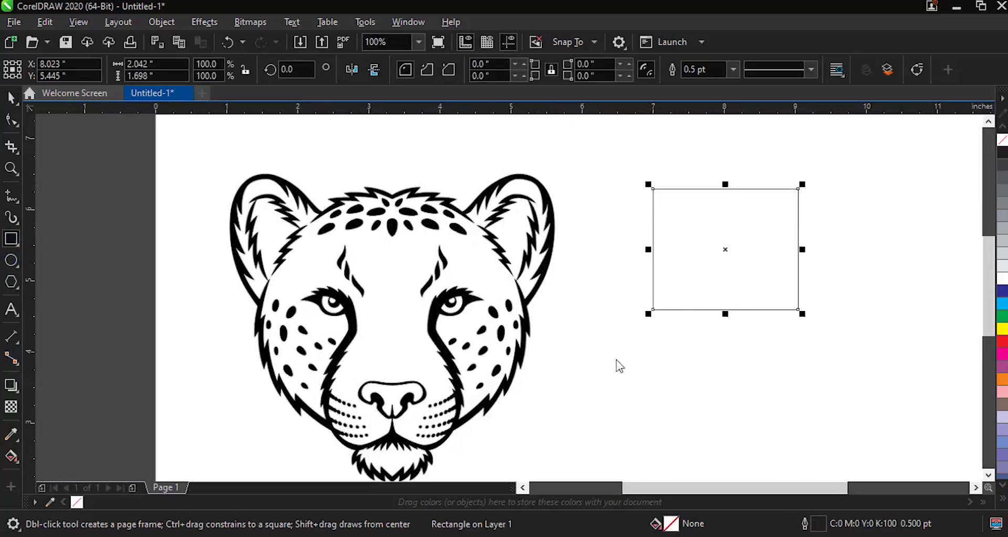
key("F7")
left_click_drag(730, 235, 881, 390)
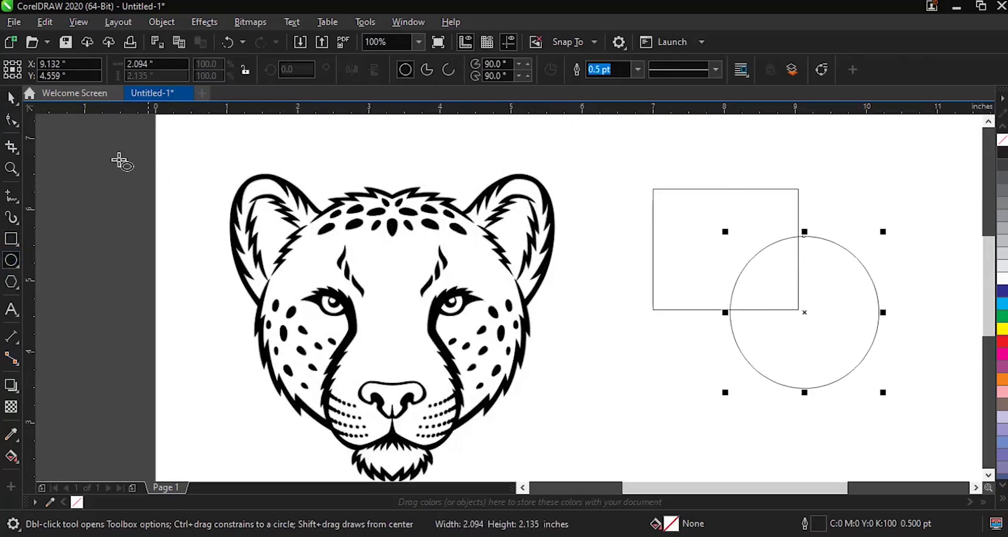
Step: Weld the rectangle and the ellipse into a single shape and fill it with red
left_click(11, 97)
left_click_drag(602, 153, 943, 444)
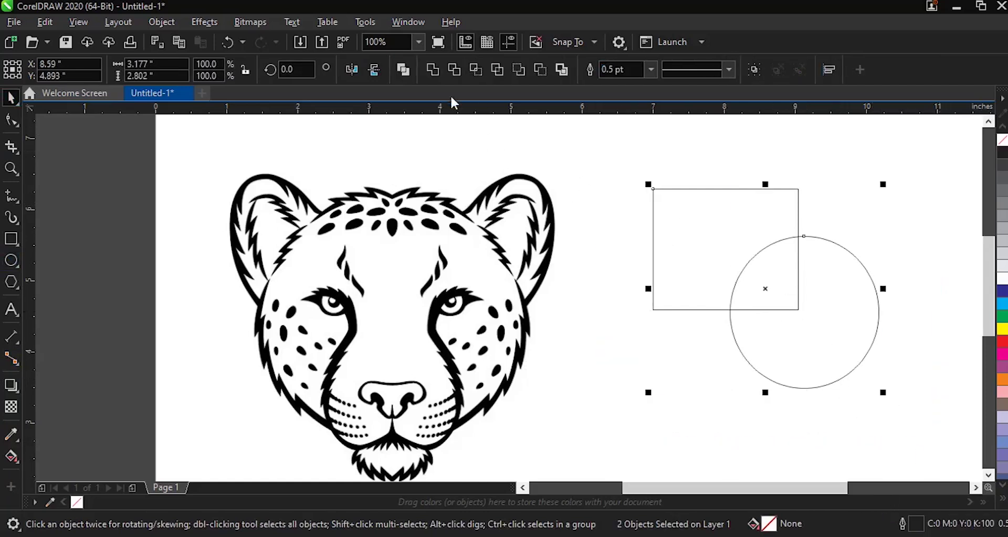
left_click(432, 71)
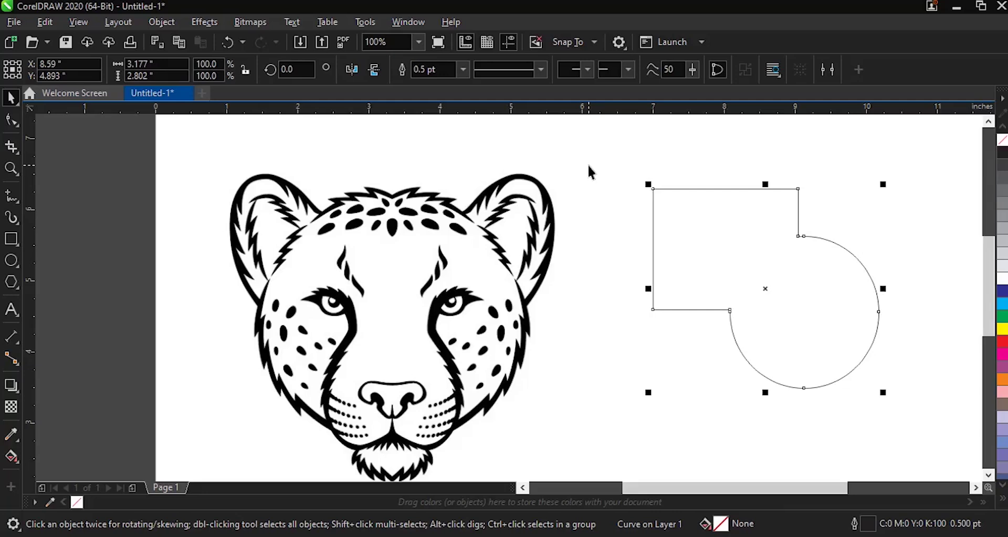
scroll(834, 315, "down", 2)
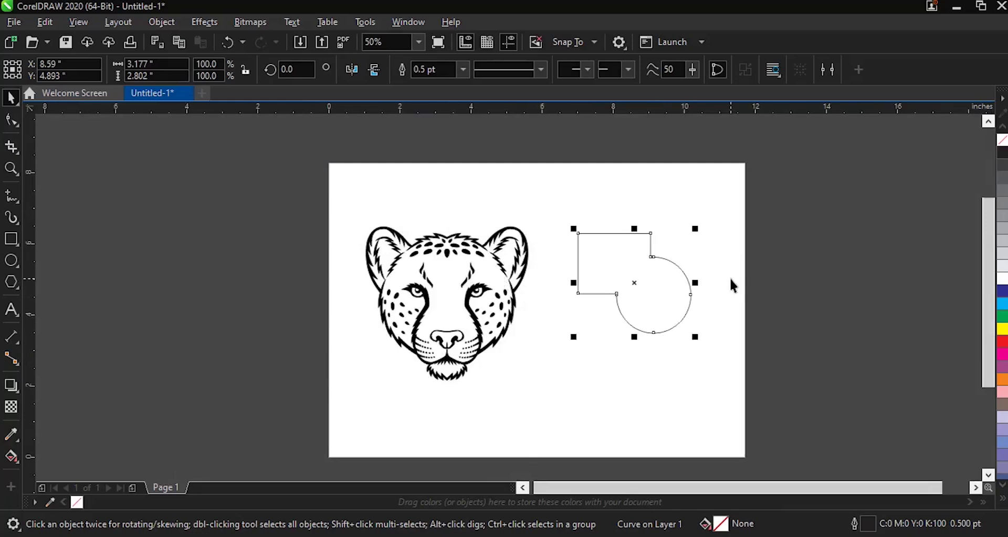
scroll(732, 283, "up", 2)
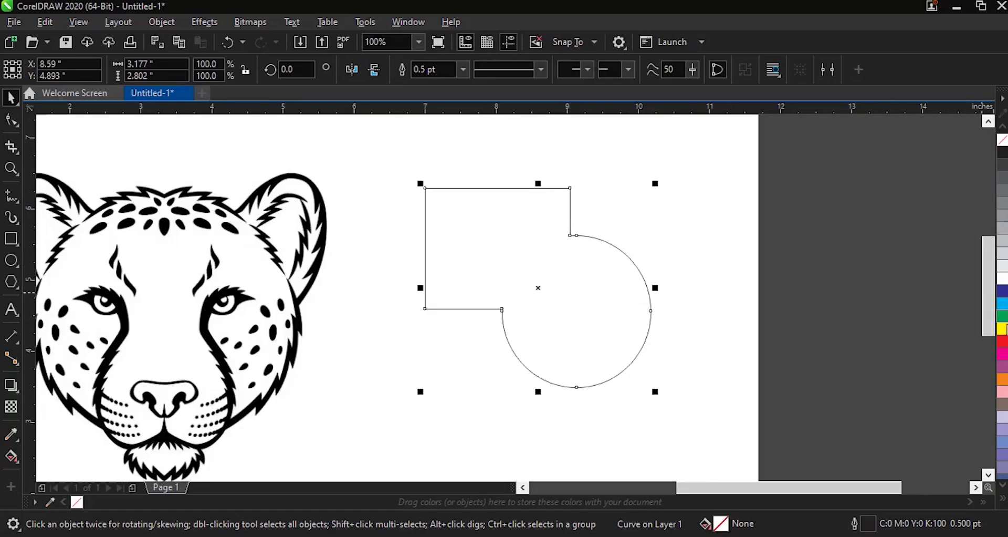
left_click(1002, 341)
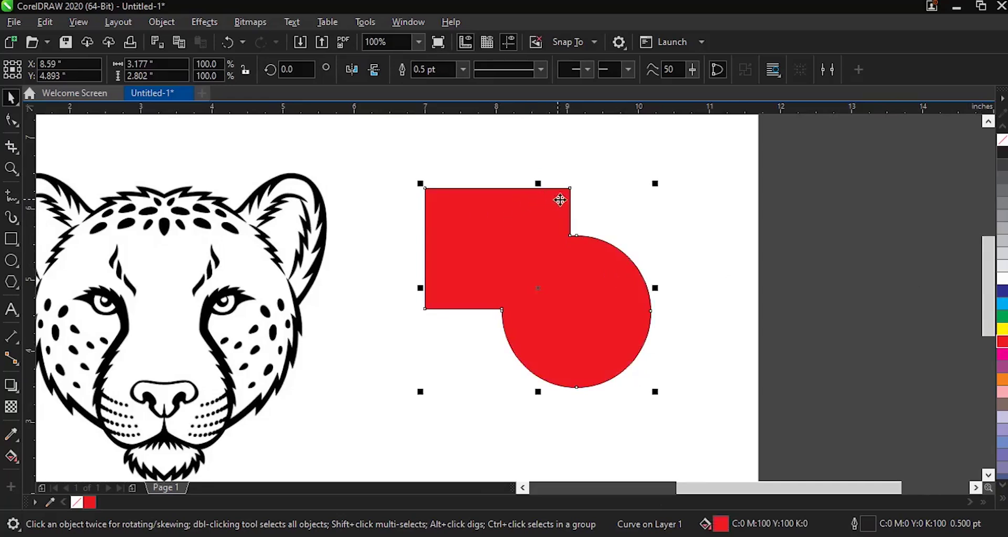
Step: Compare the edge sharpness of the red vector shape with that of the cheetah bitmap at high magnification
scroll(574, 199, "up", 2)
scroll(575, 201, "up", 14)
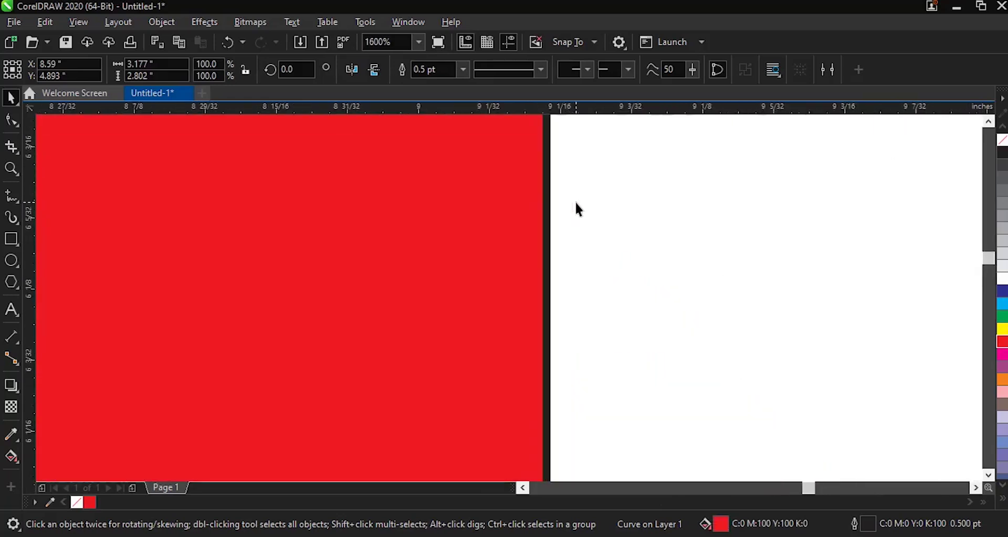
scroll(491, 251, "up", 4)
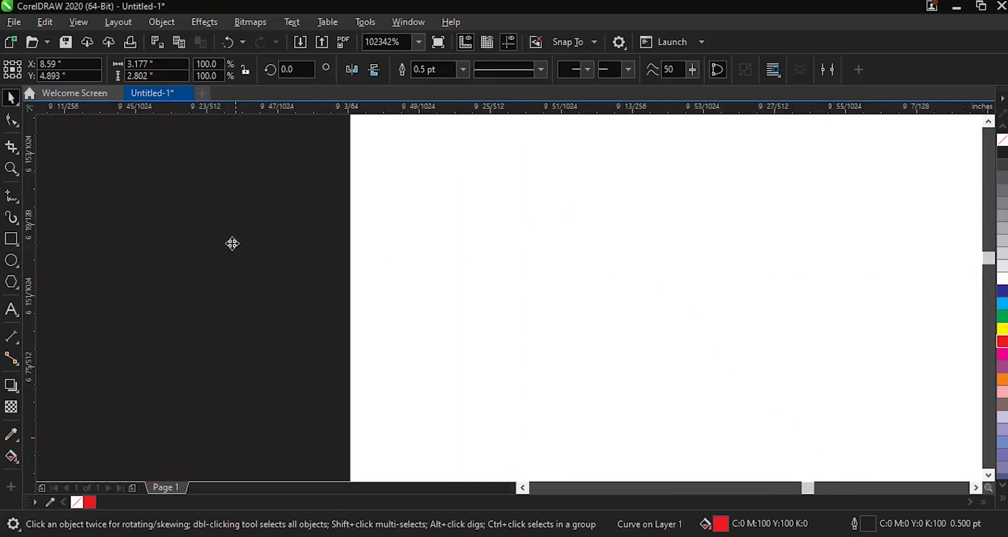
scroll(475, 205, "down", 18)
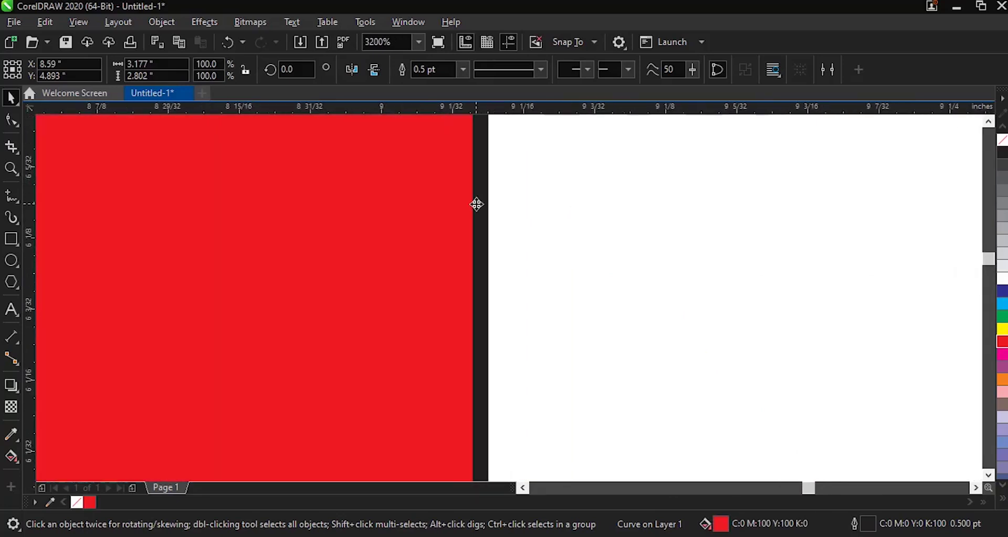
scroll(227, 263, "up", 20)
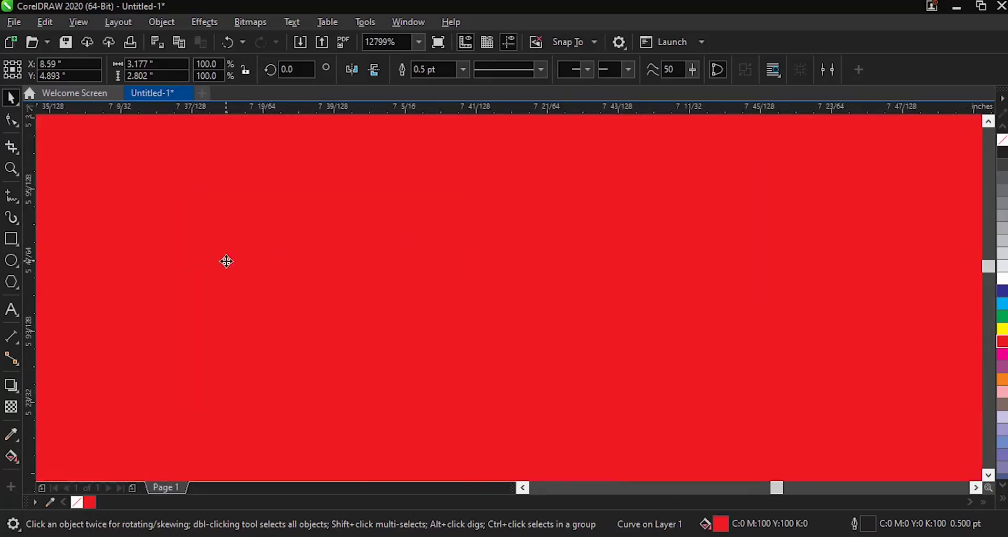
scroll(226, 261, "down", 20)
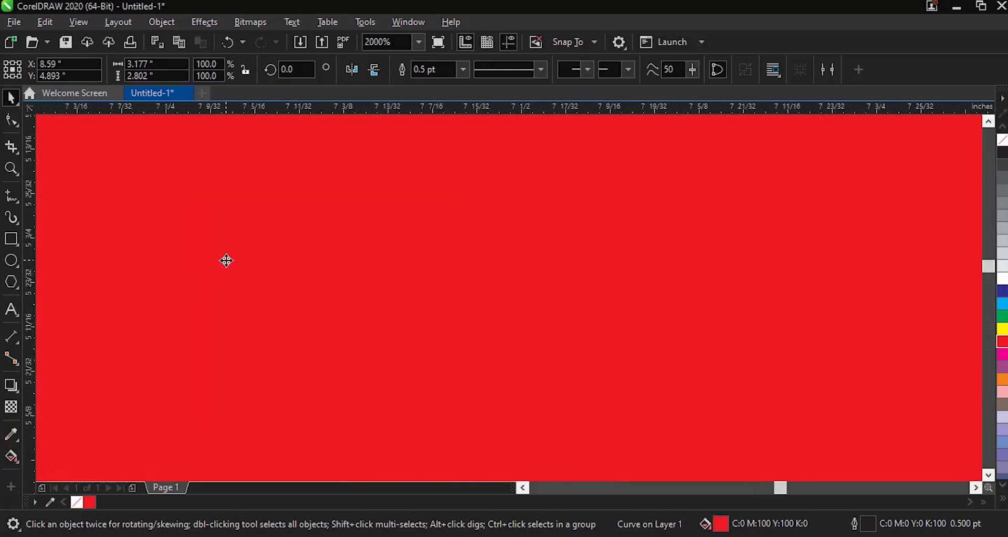
scroll(227, 261, "down", 2)
scroll(105, 284, "up", 5)
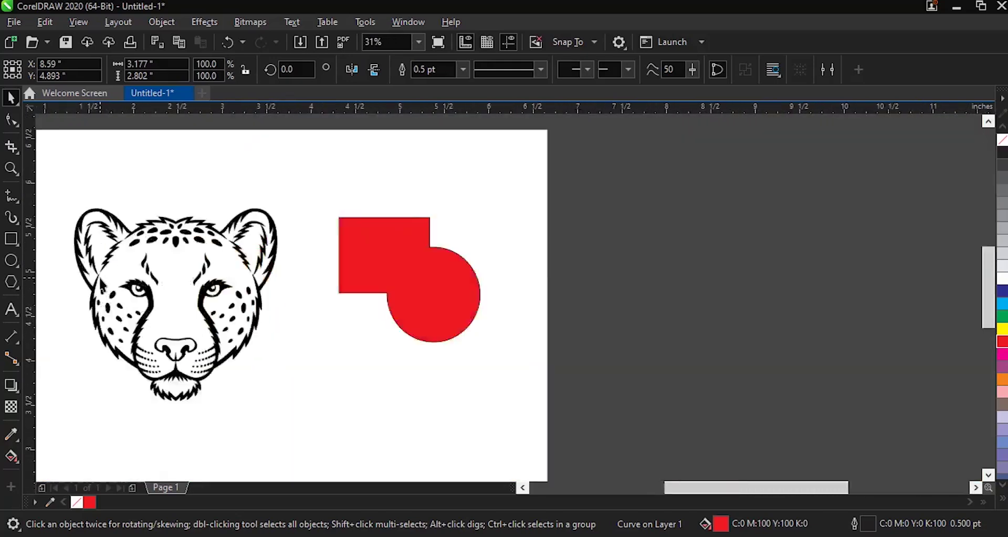
scroll(169, 205, "up", 8)
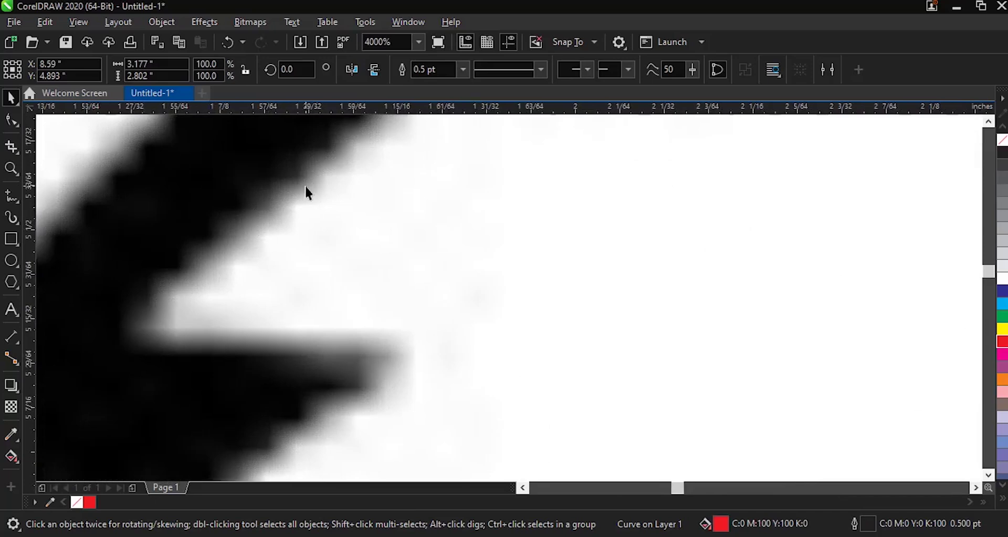
scroll(289, 251, "down", 10)
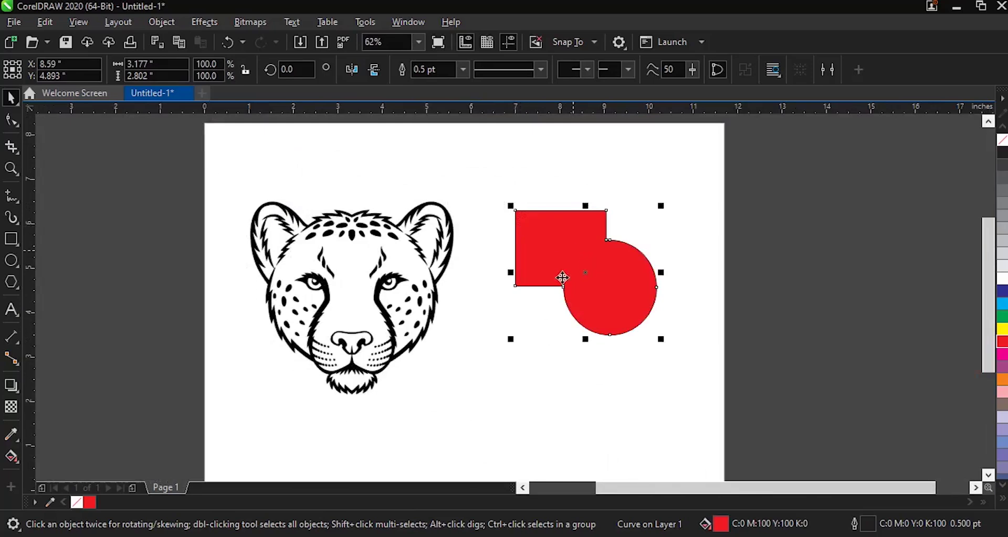
Step: Delete the red welded shape and center the cheetah bitmap on the page
left_click_drag(698, 167, 487, 363)
key("Delete")
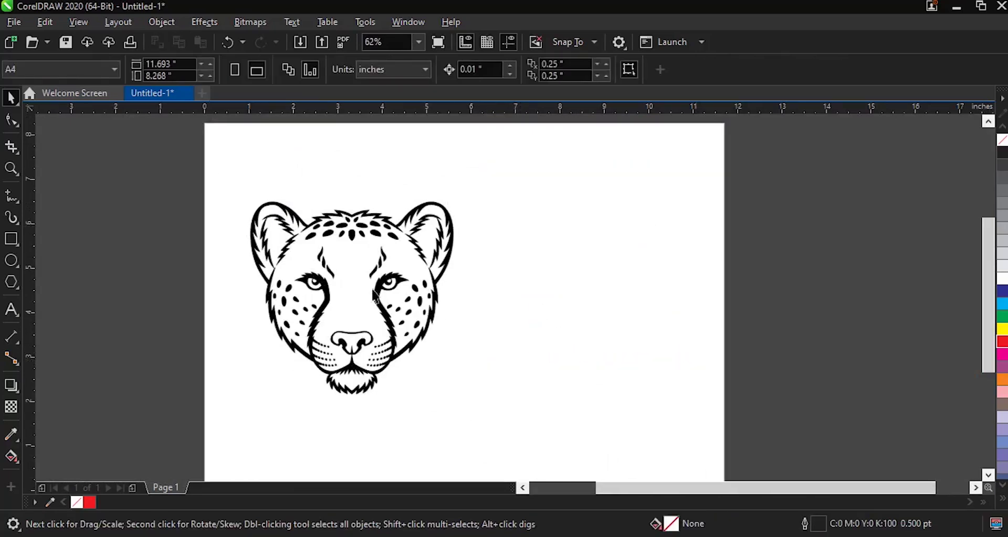
left_click(341, 292)
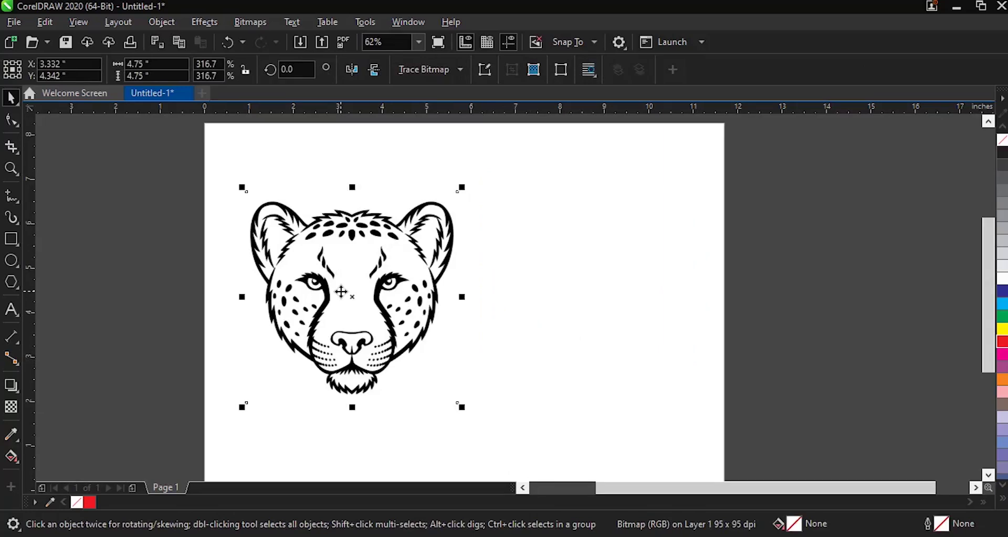
key("p")
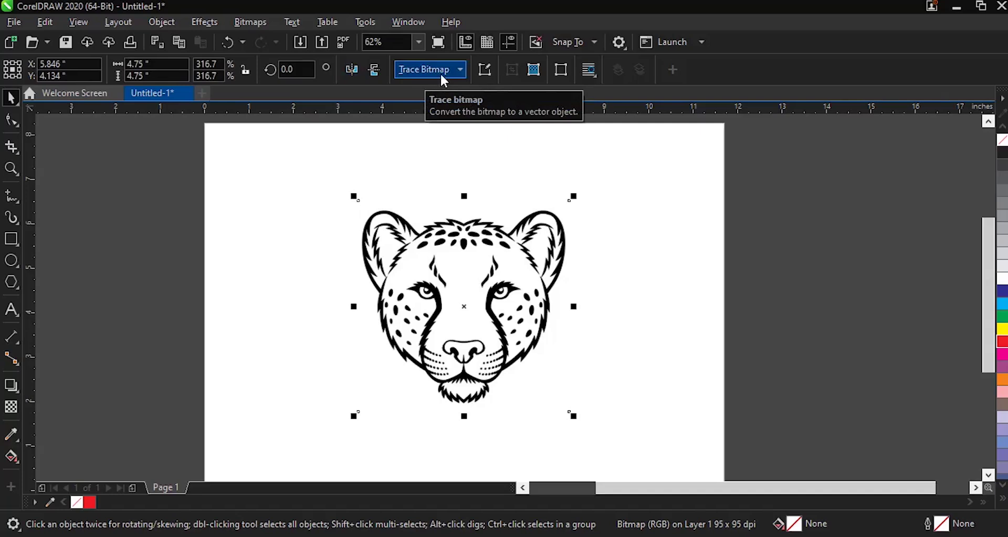
left_click(251, 21)
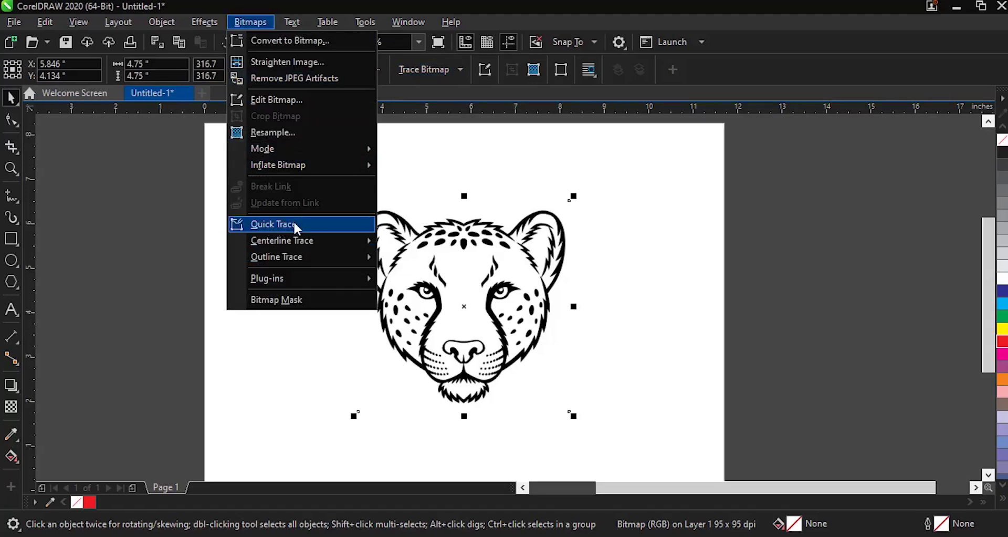
mouse_move(277, 261)
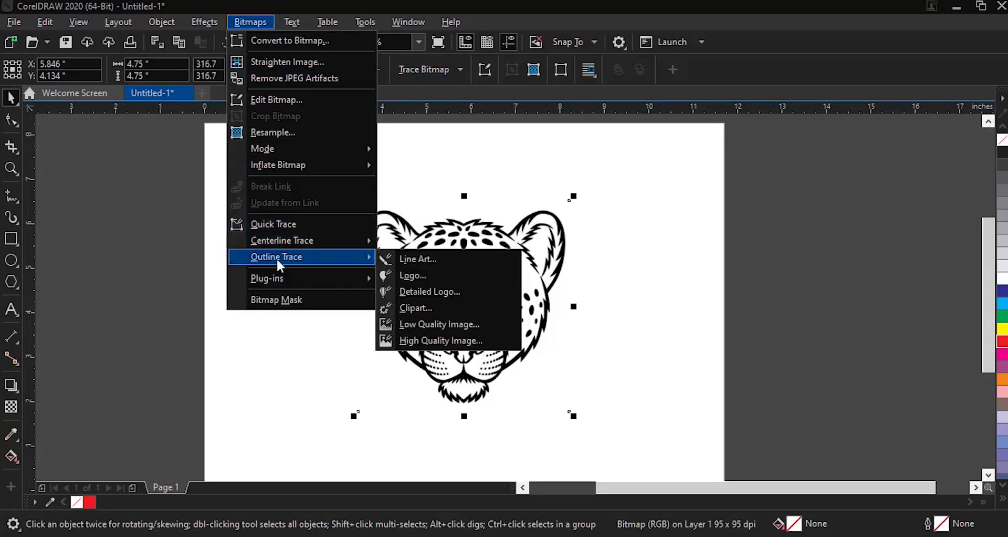
left_click(460, 72)
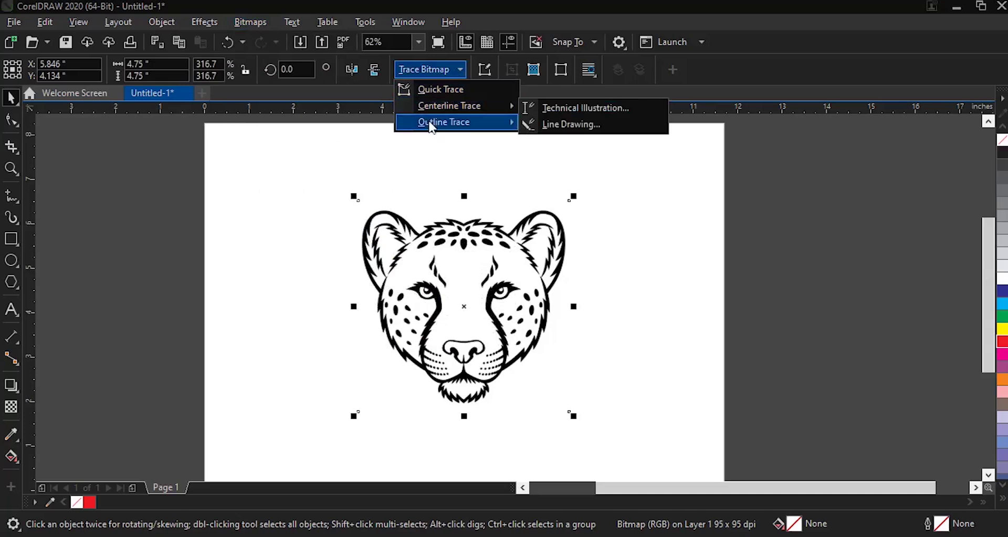
mouse_move(452, 126)
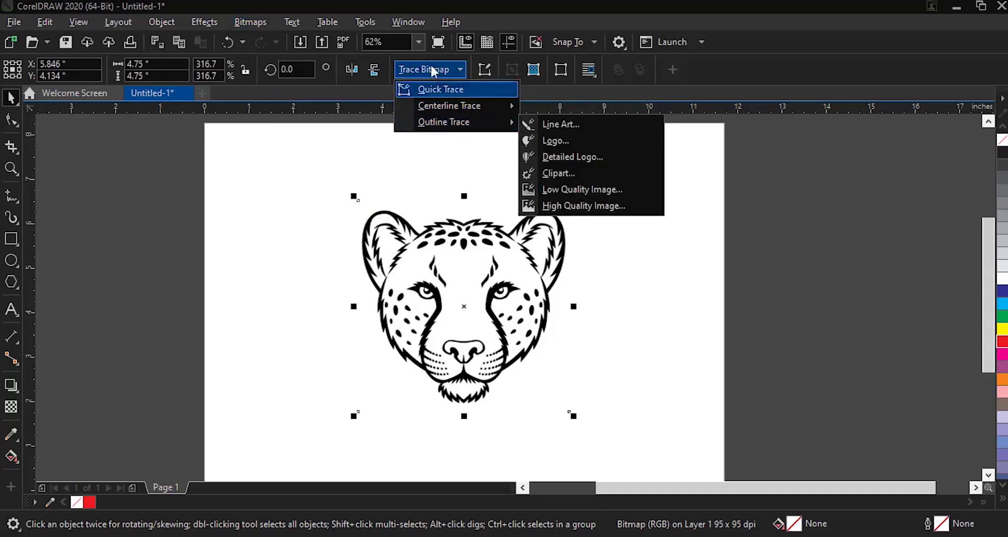
Step: Quick Trace the cheetah bitmap and move the traced group beside the original, clear of its edge
left_click(229, 19)
left_click(237, 23)
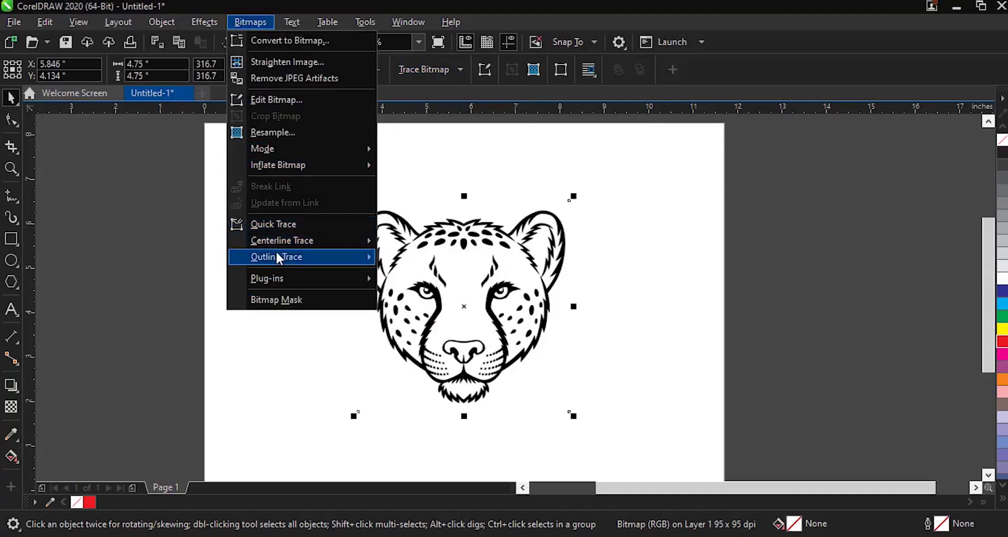
left_click(451, 168)
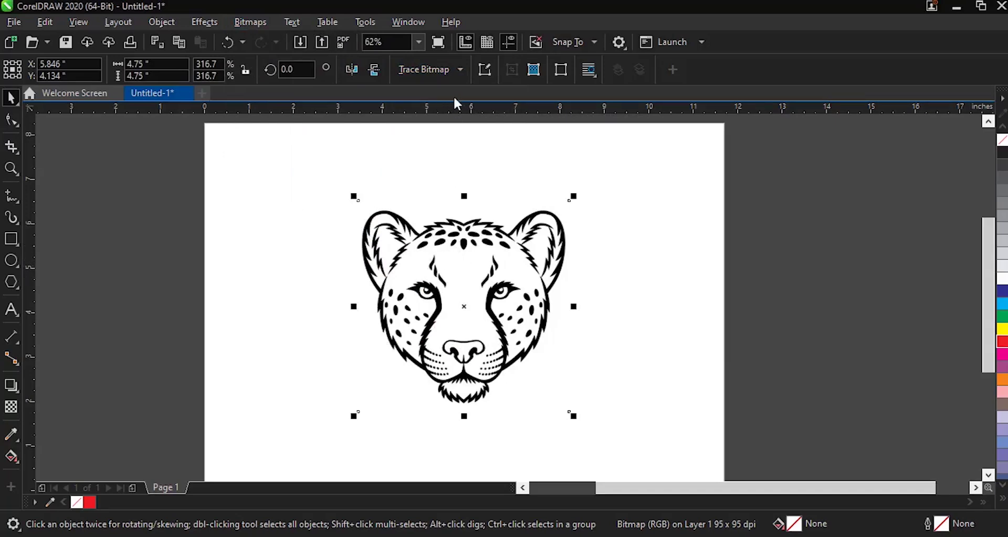
left_click(459, 72)
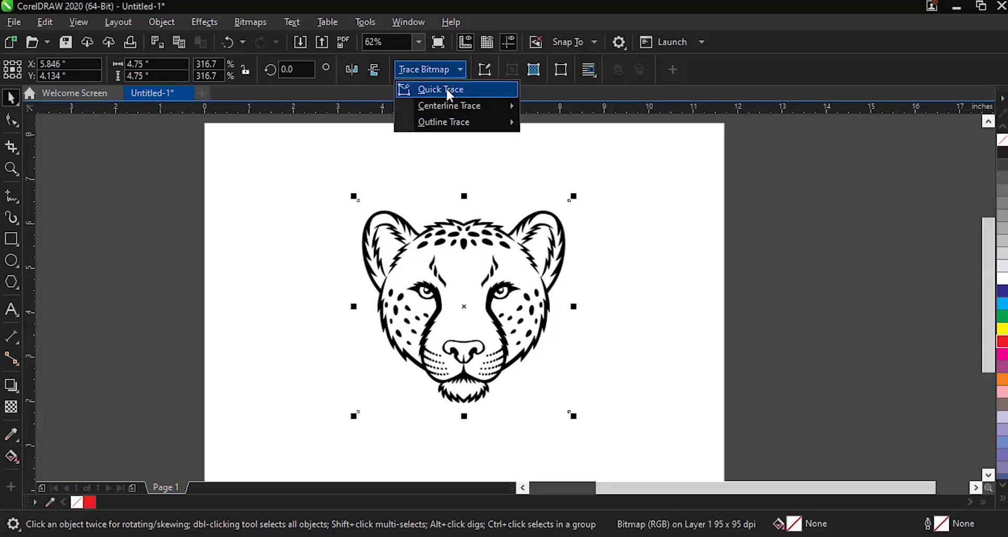
left_click(447, 90)
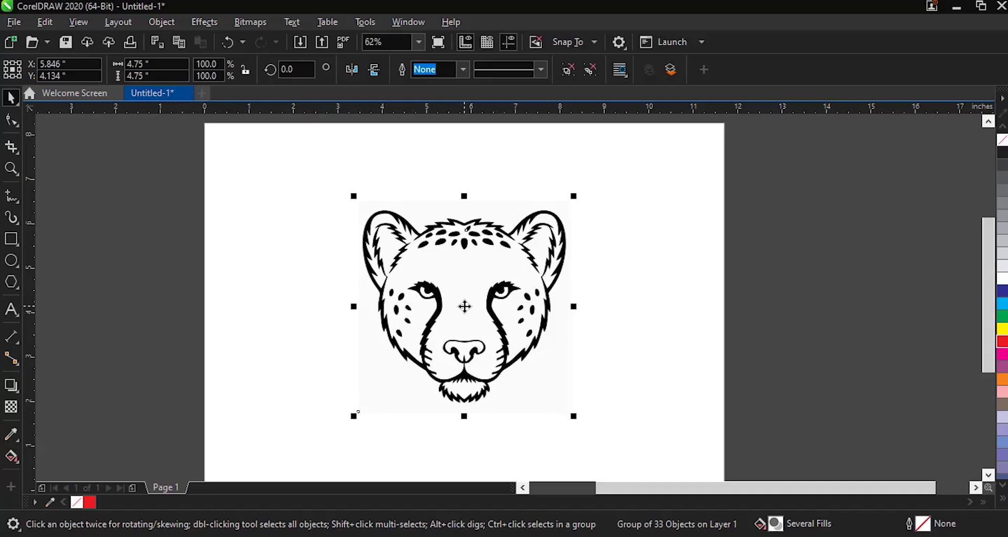
left_click_drag(465, 306, 675, 315)
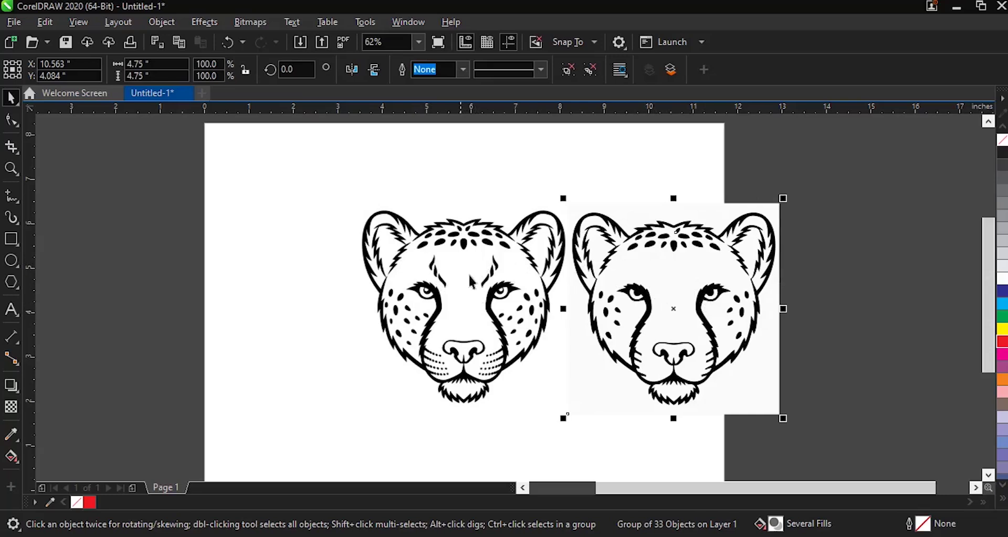
left_click_drag(669, 296, 702, 291)
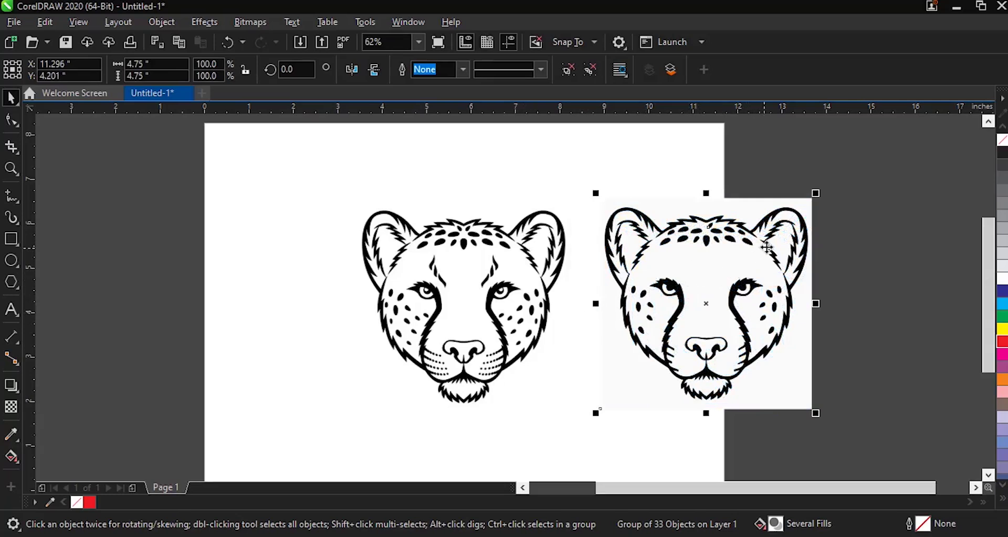
Step: Compare the edge sharpness of the traced cheetah with that of the original bitmap at high magnification
scroll(774, 251, "up", 2)
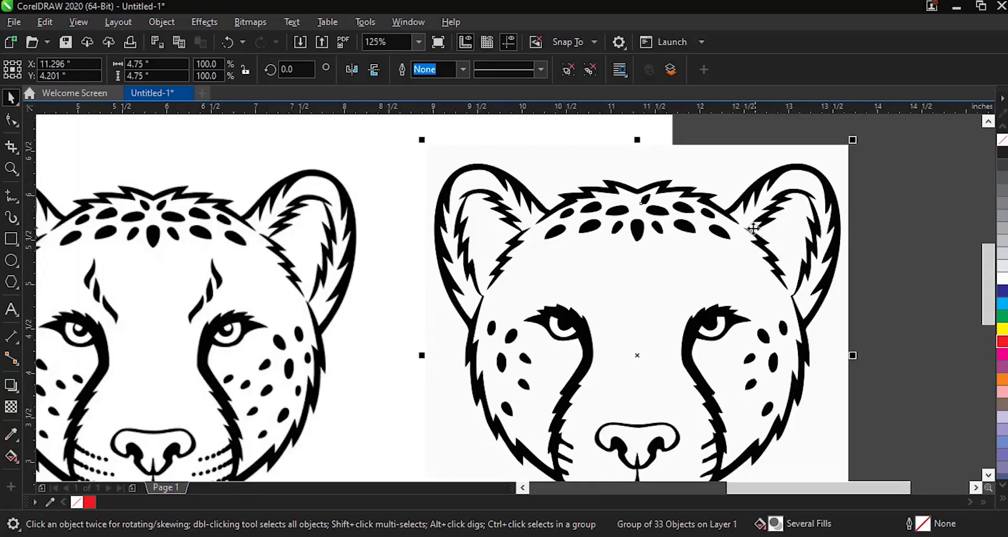
scroll(709, 211, "up", 2)
scroll(711, 208, "up", 4)
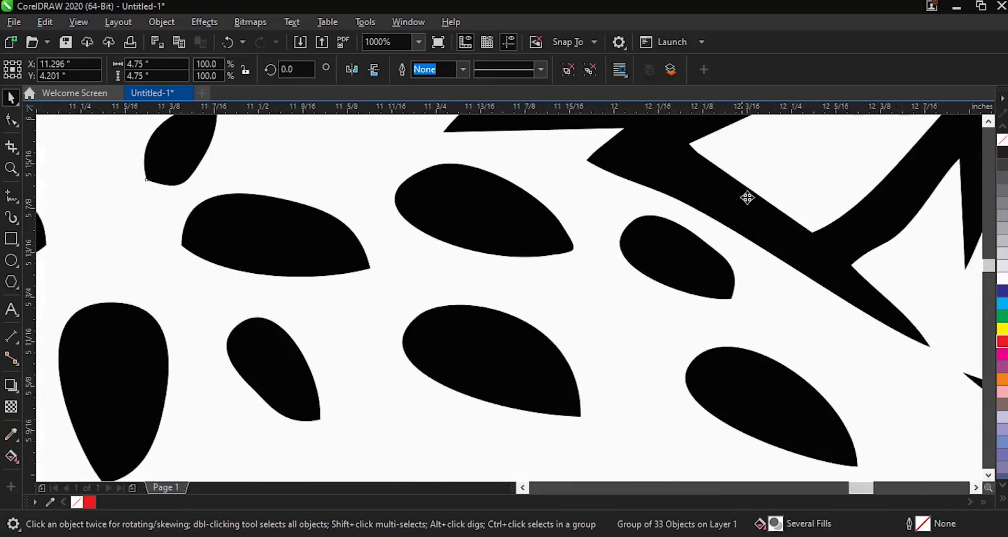
scroll(803, 205, "up", 4)
scroll(772, 225, "up", 3)
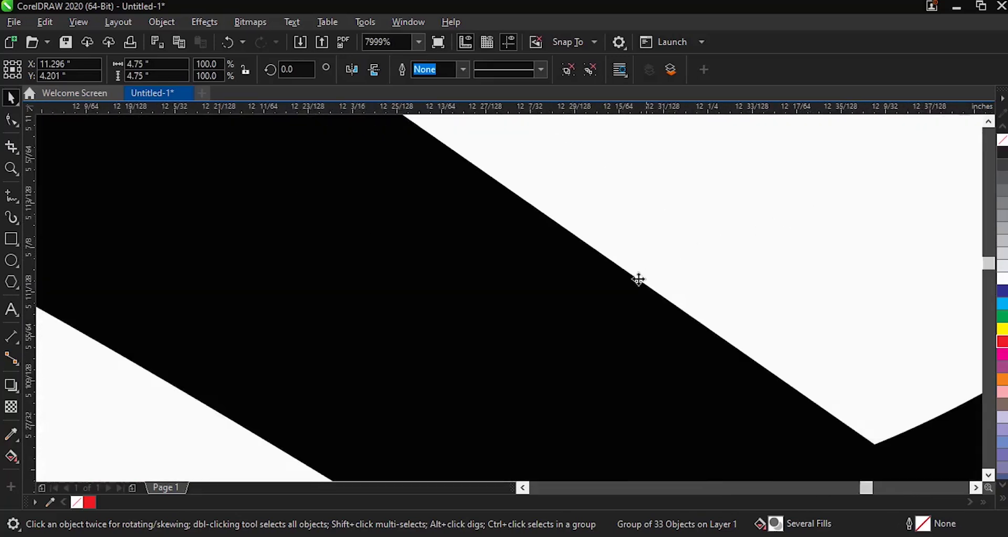
scroll(621, 289, "up", 3)
scroll(446, 246, "down", 15)
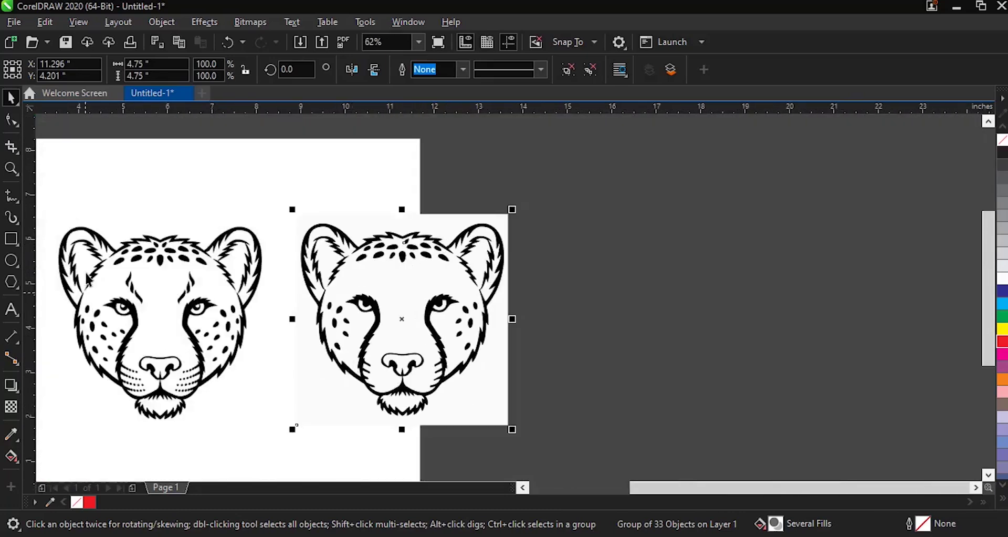
scroll(84, 250, "up", 3)
scroll(206, 242, "up", 3)
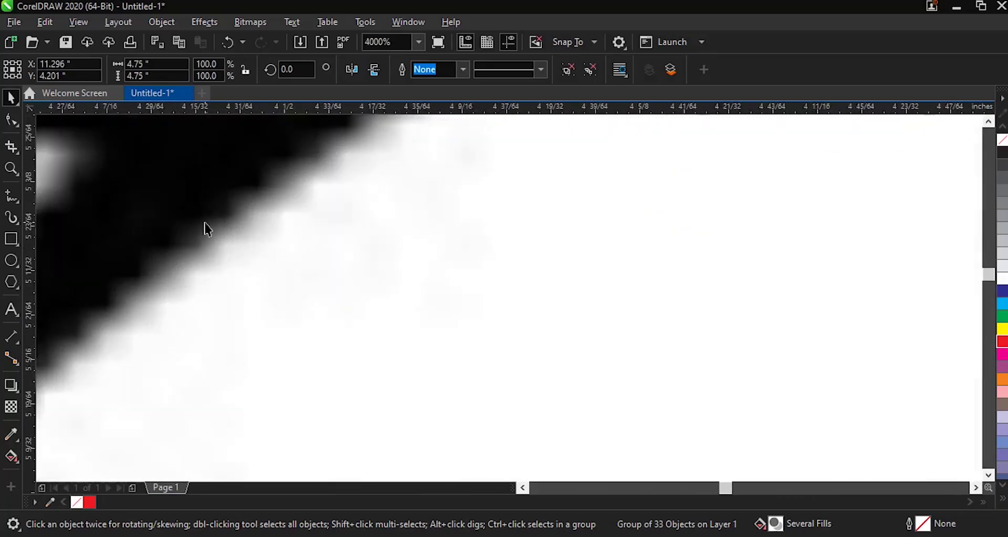
scroll(194, 240, "down", 6)
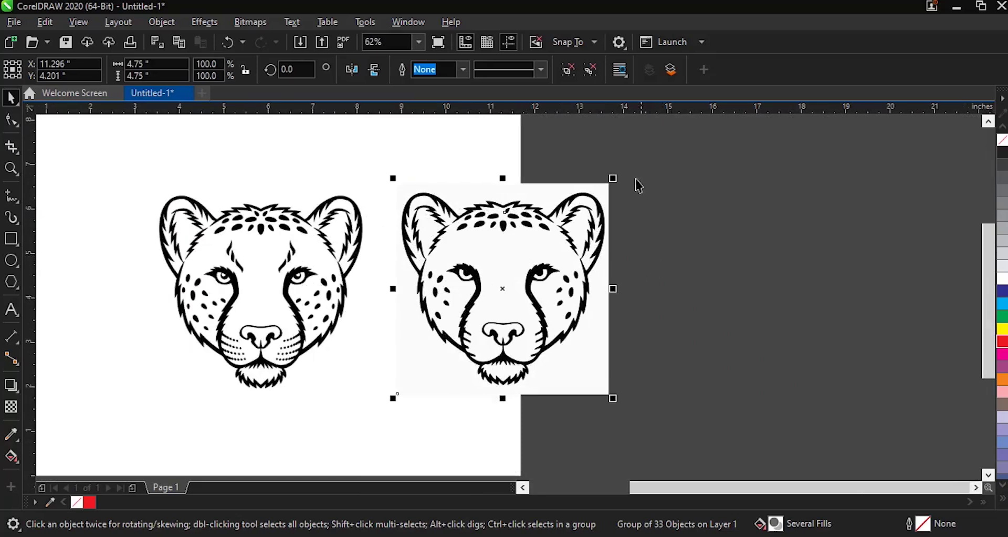
Step: Ungroup the traced cheetah and separate its light background square from the head pieces
left_click(566, 69)
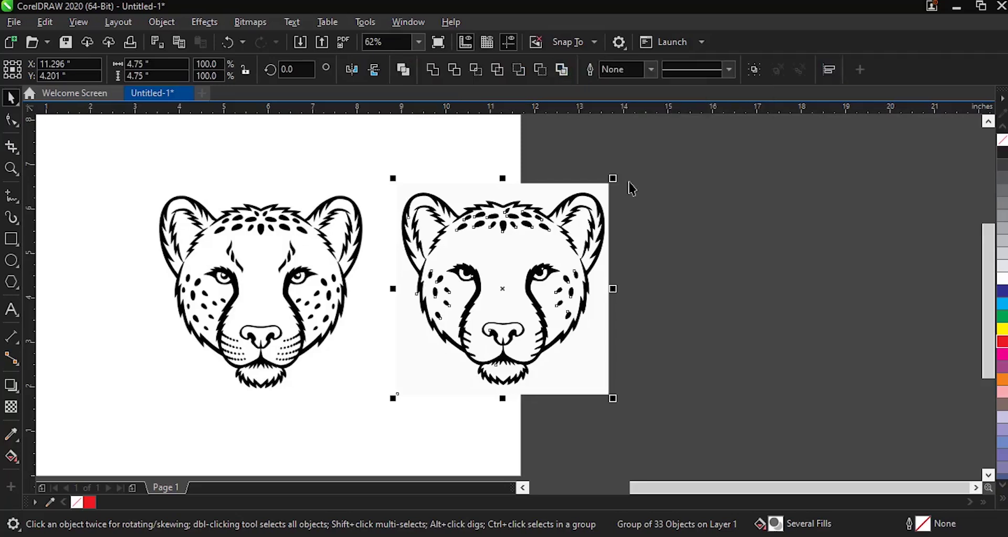
left_click(720, 266)
left_click(560, 378)
left_click_drag(567, 376, 882, 376)
left_click_drag(628, 162, 382, 395)
left_click_drag(498, 288, 472, 269)
Step: Pull the black silhouette and the light face shape out of the traced head, and undo both moves
key("Escape")
left_click(462, 309)
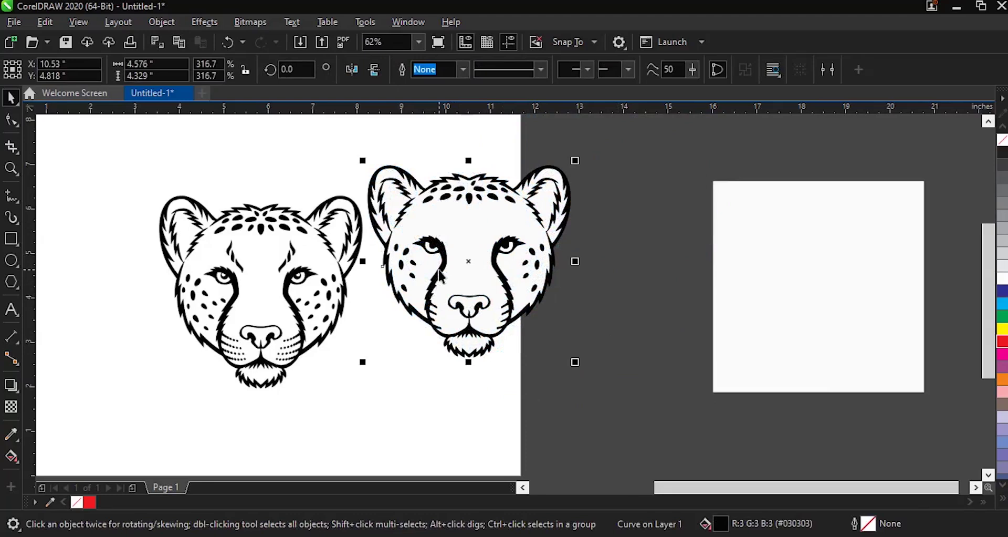
left_click_drag(492, 283, 670, 381)
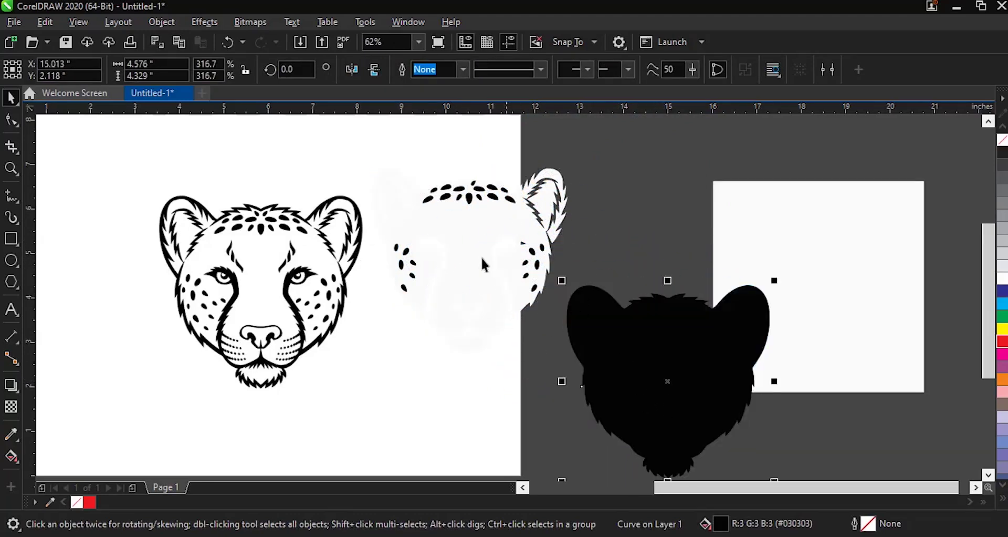
left_click(470, 198)
key("Tab")
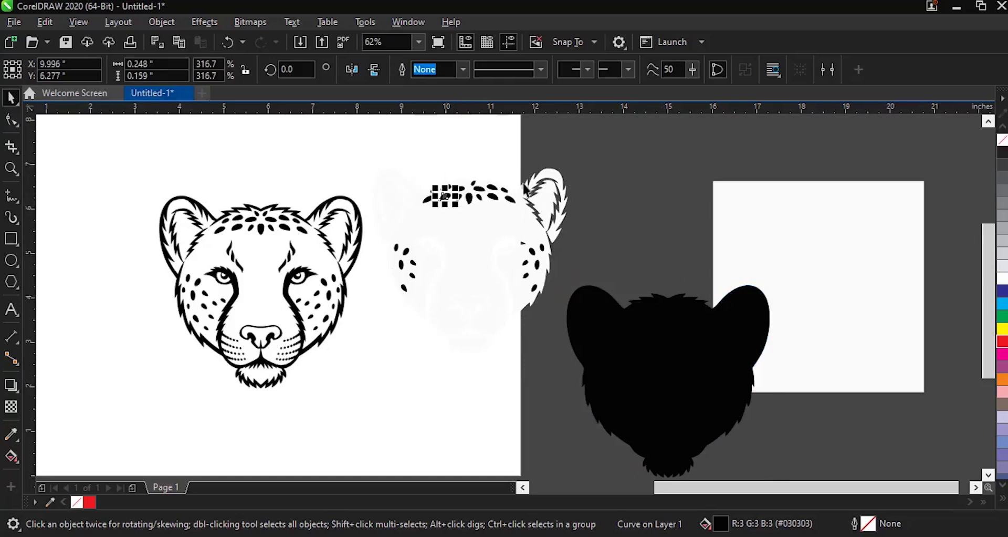
left_click(543, 186)
left_click_drag(532, 187, 501, 385)
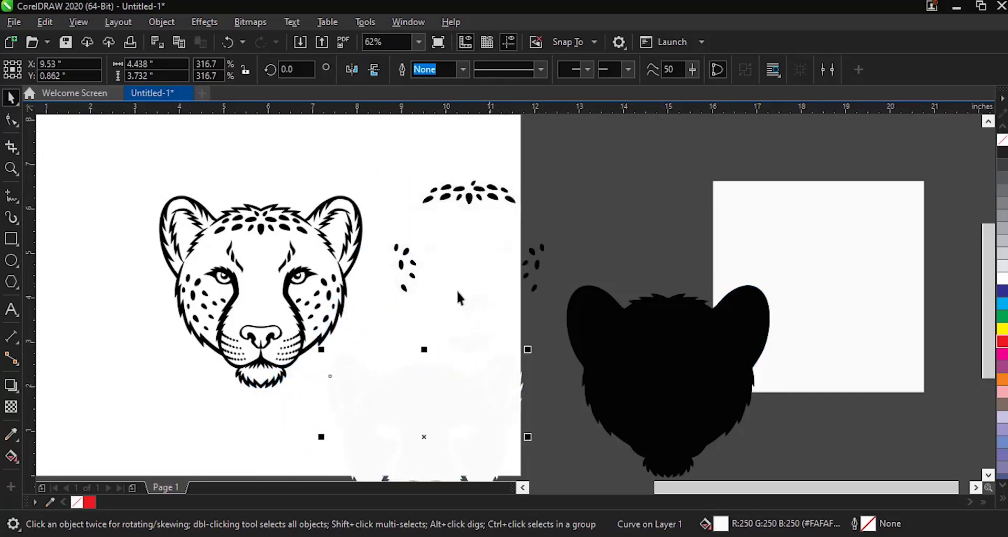
key("ctrl+z")
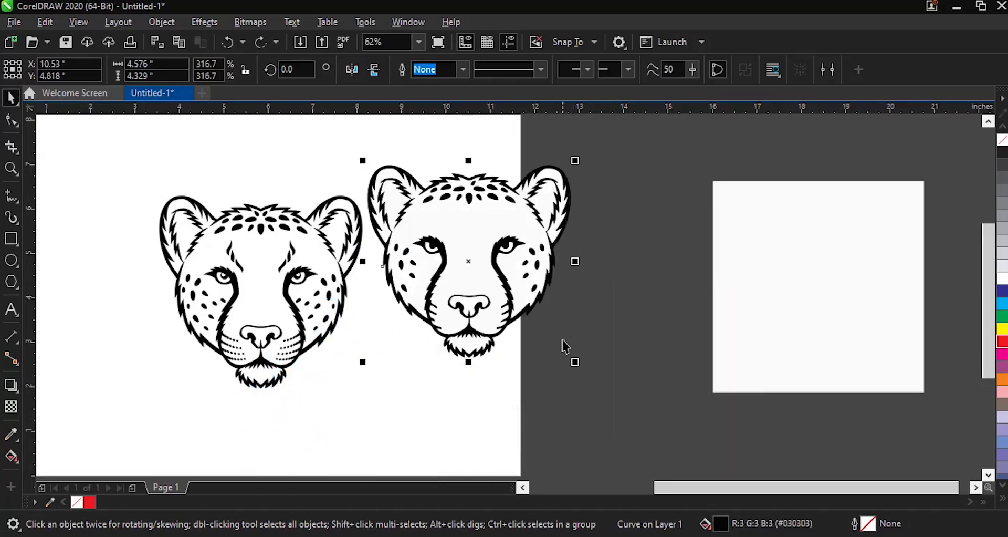
Step: Delete the detached background square and move all the traced head pieces farther from the original bitmap
left_click(775, 271)
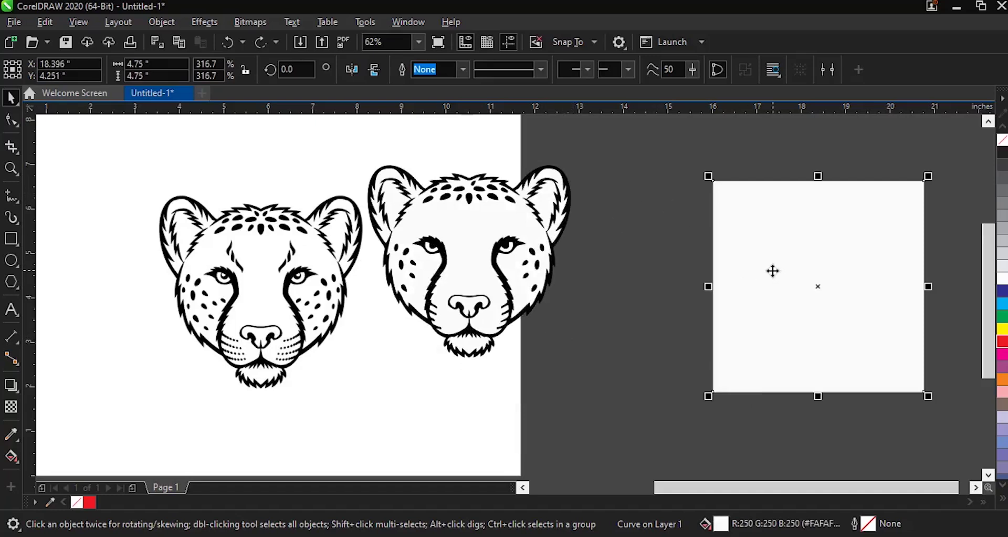
key("Delete")
left_click_drag(640, 120, 352, 410)
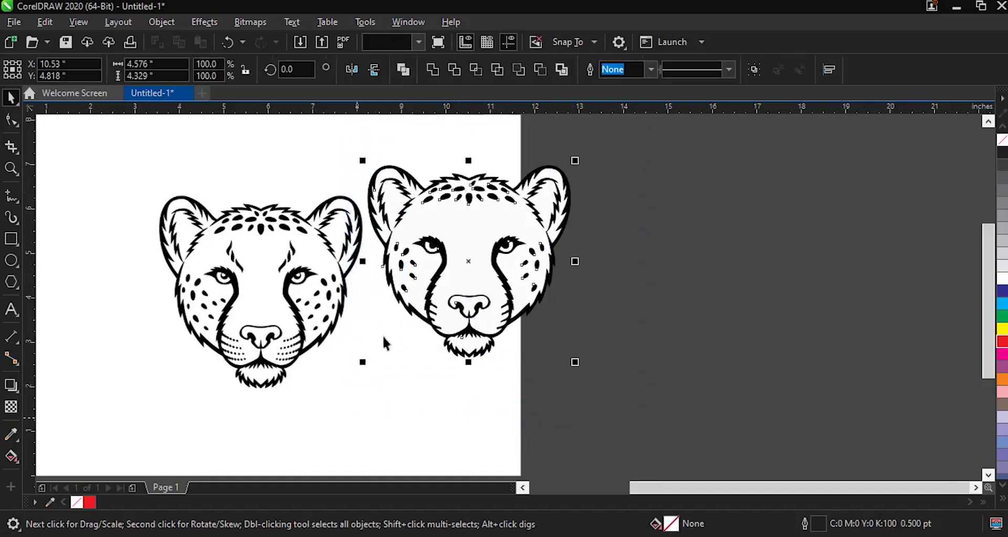
left_click_drag(446, 242, 525, 280)
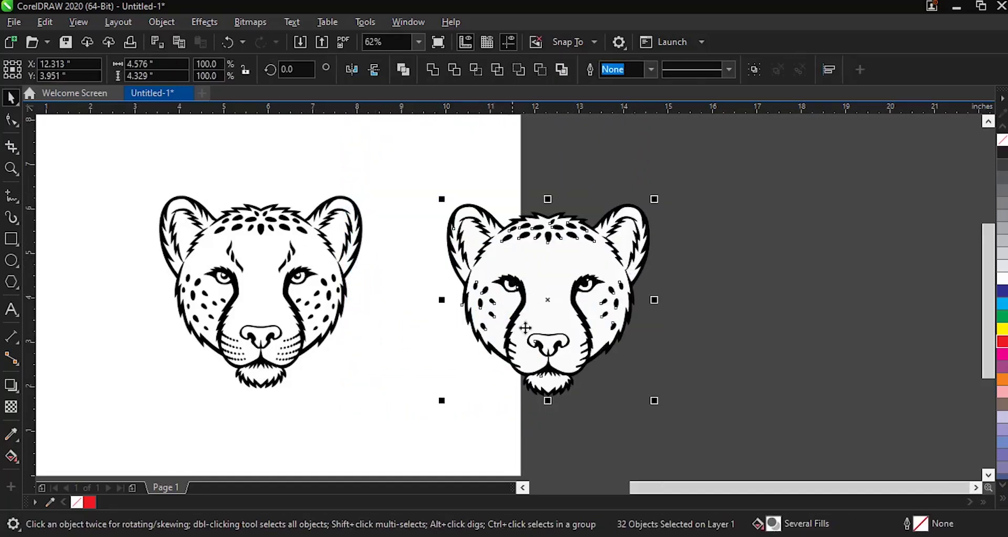
Step: Start a Technical Illustration centerline trace of the original bitmap with detail 49, smoothing 64 and corner smoothness 80
left_click(292, 318)
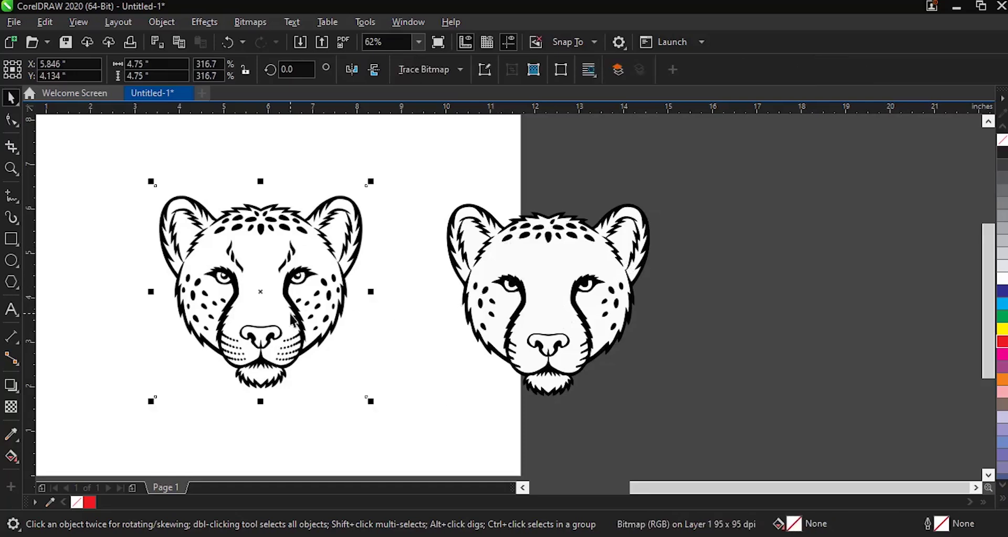
left_click(430, 69)
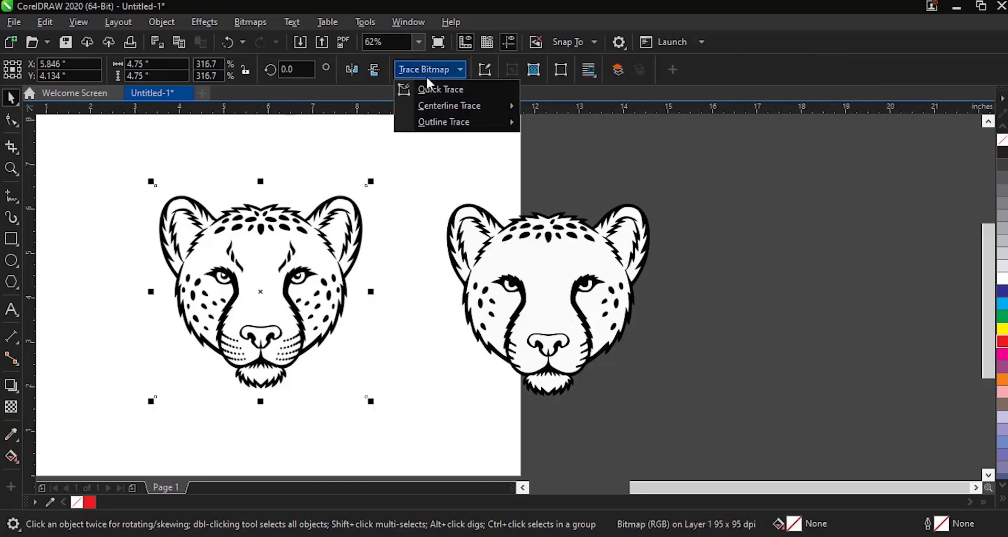
mouse_move(430, 103)
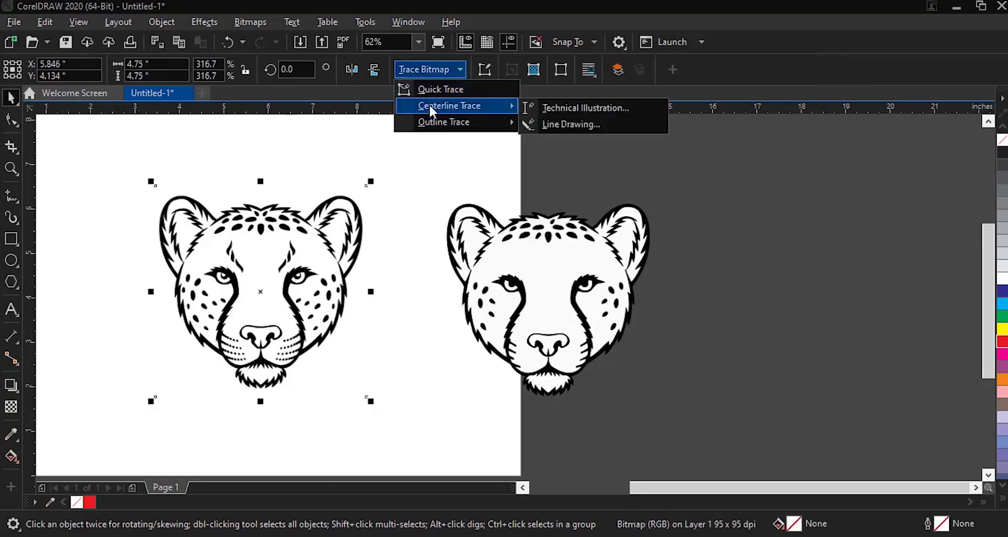
left_click(570, 108)
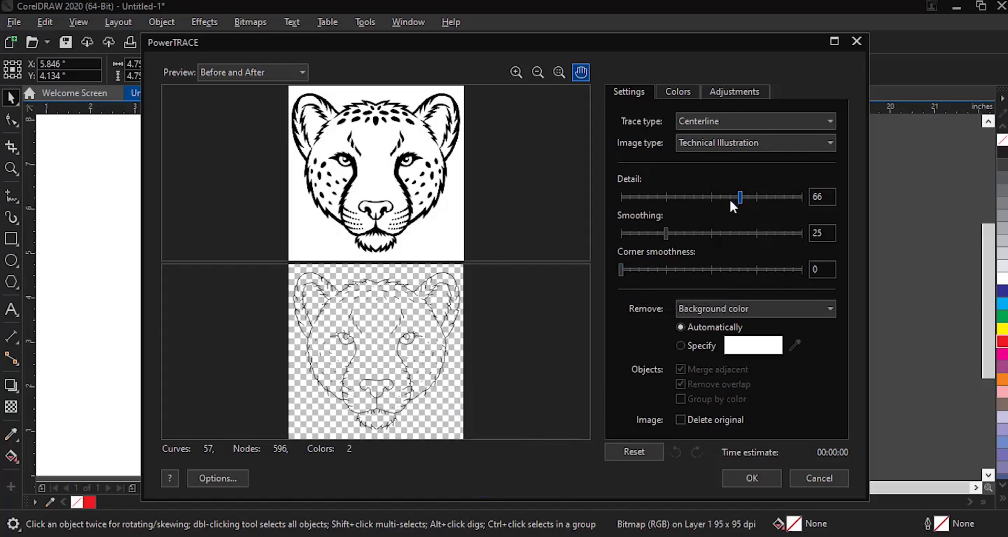
left_click_drag(740, 196, 710, 197)
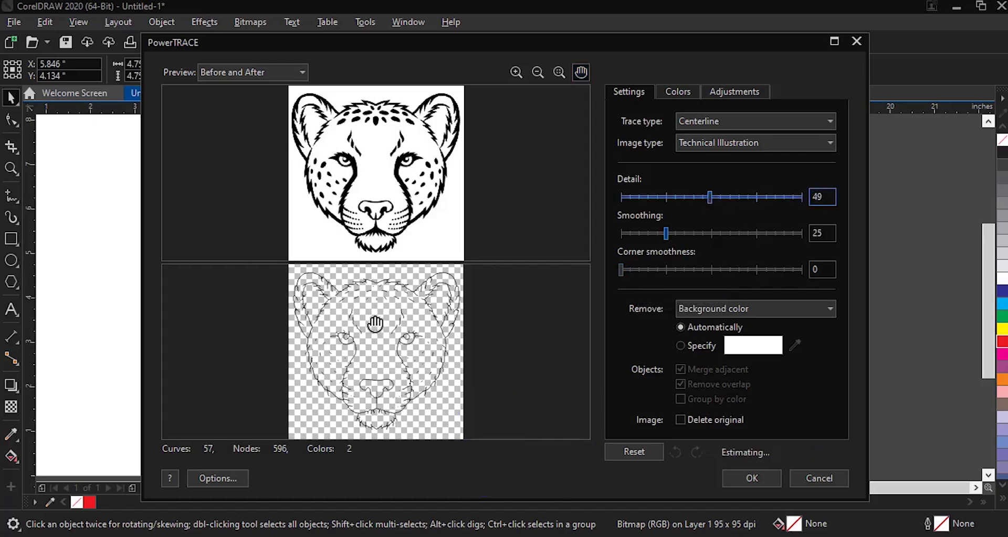
left_click_drag(664, 233, 718, 235)
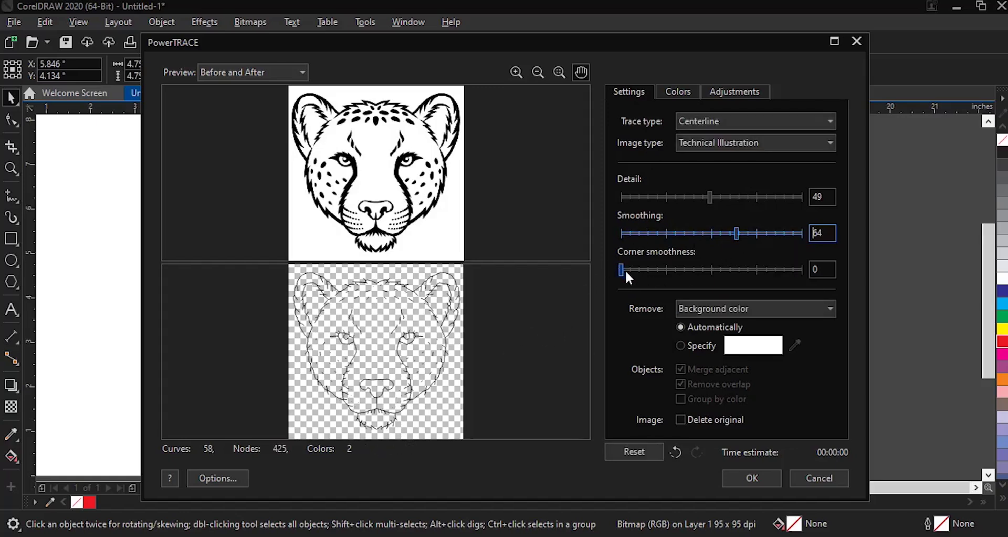
left_click_drag(622, 268, 765, 265)
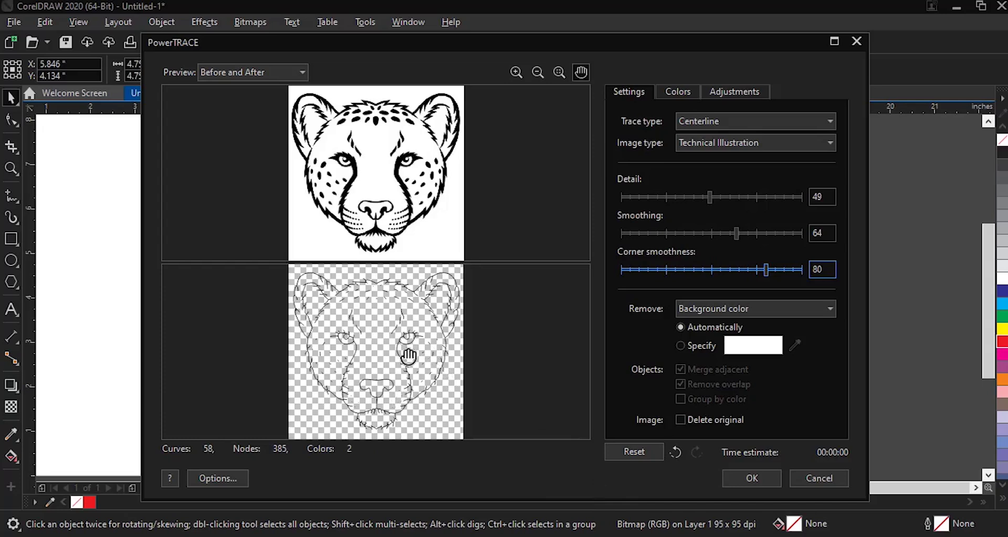
Step: Switch the trace type to Outline, keep the RGB color mode, and reduce the number of colors to 1
left_click(745, 120)
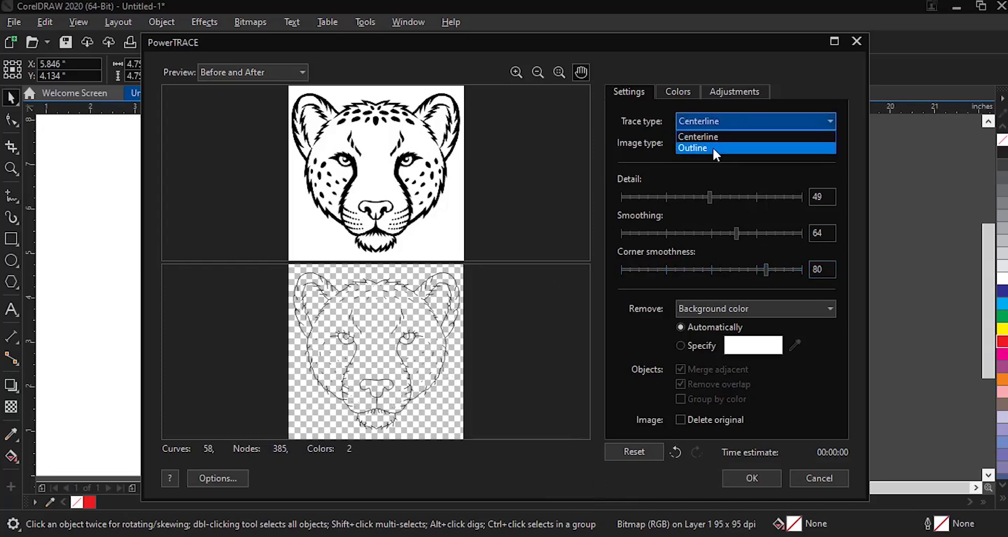
left_click(713, 146)
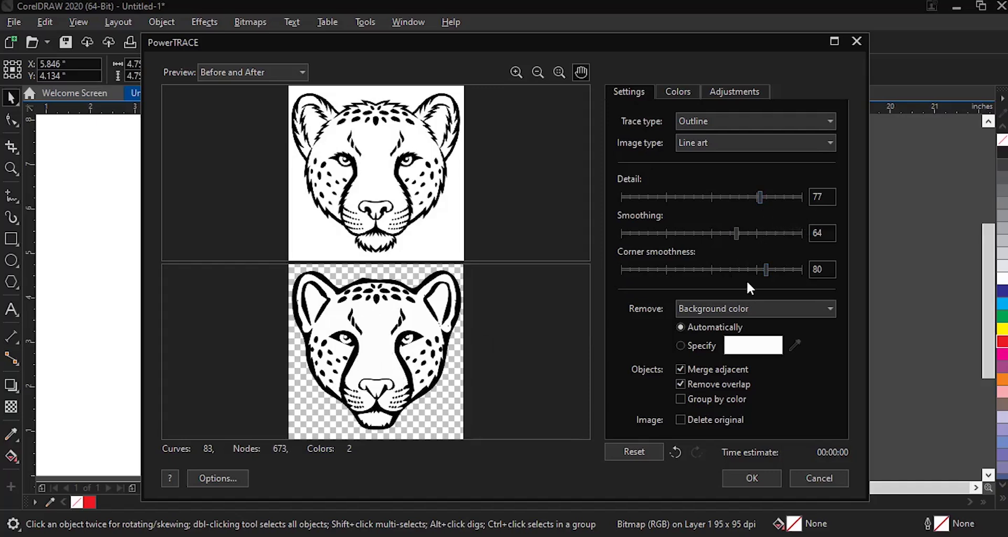
left_click(679, 90)
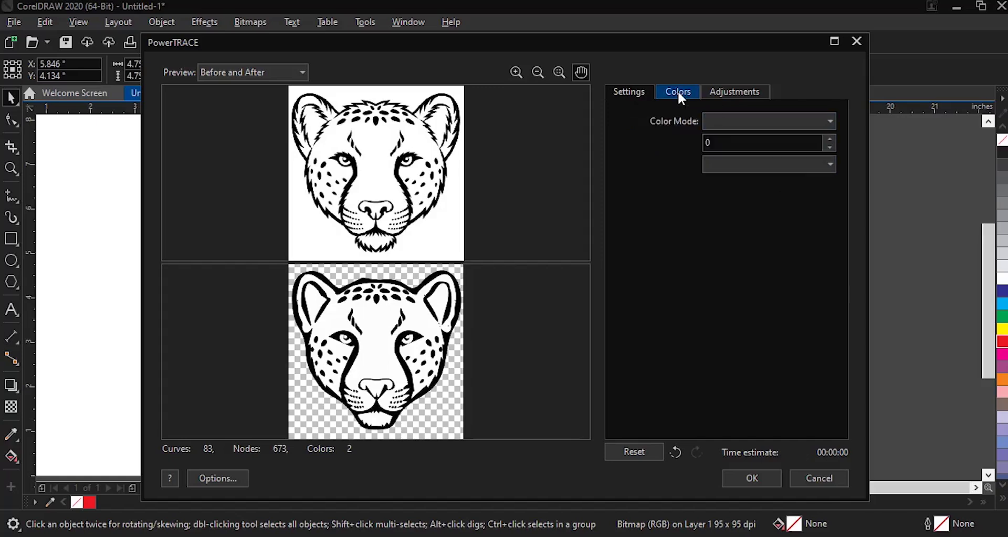
left_click(760, 123)
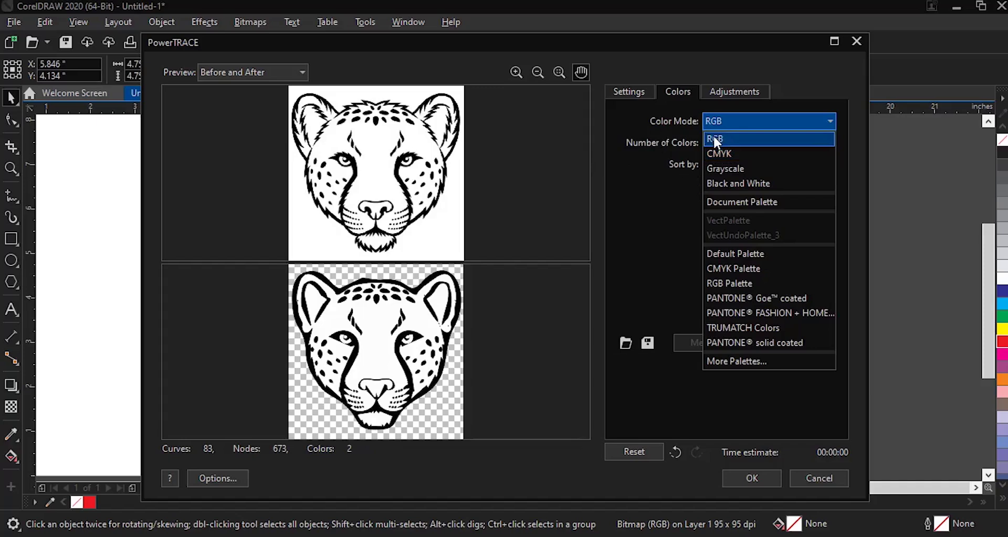
left_click(734, 121)
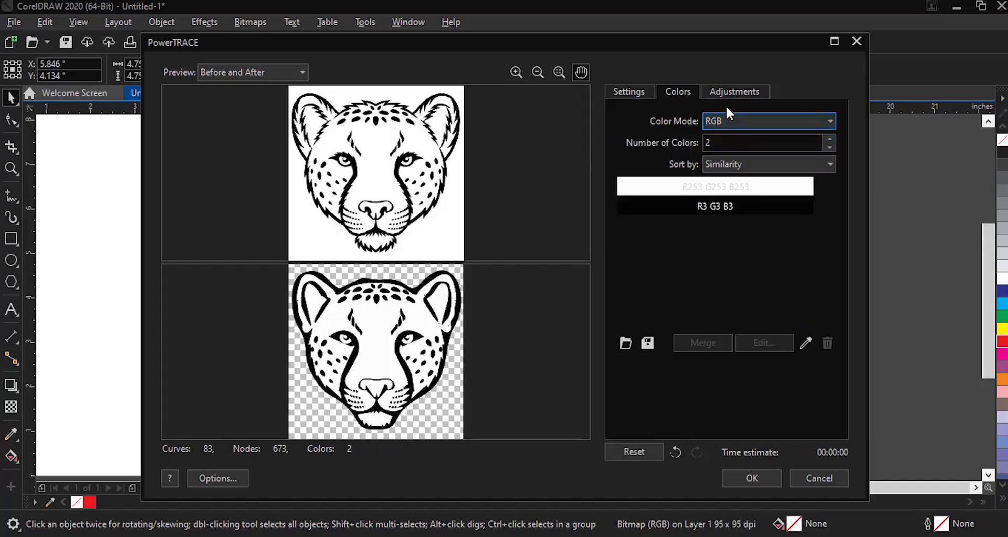
left_click(831, 145)
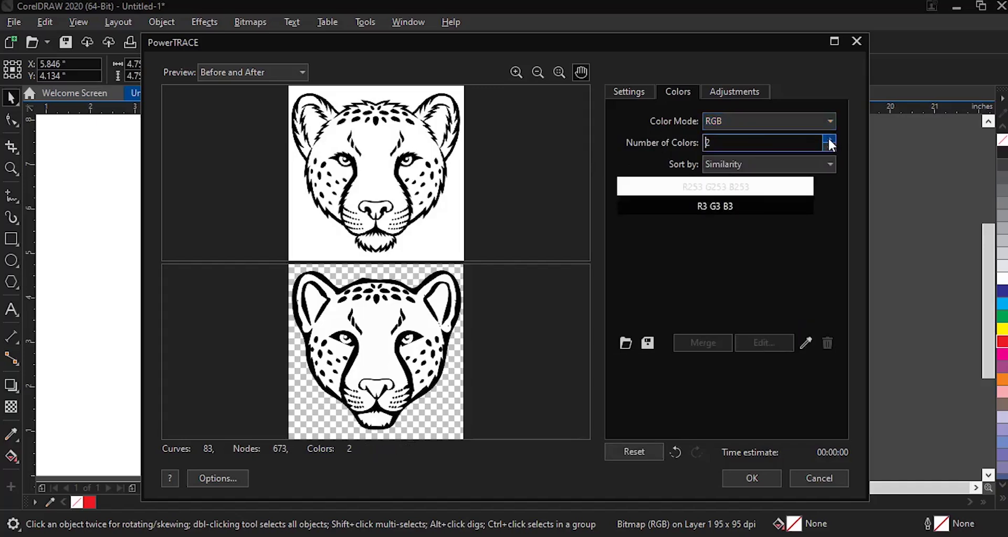
left_click(829, 147)
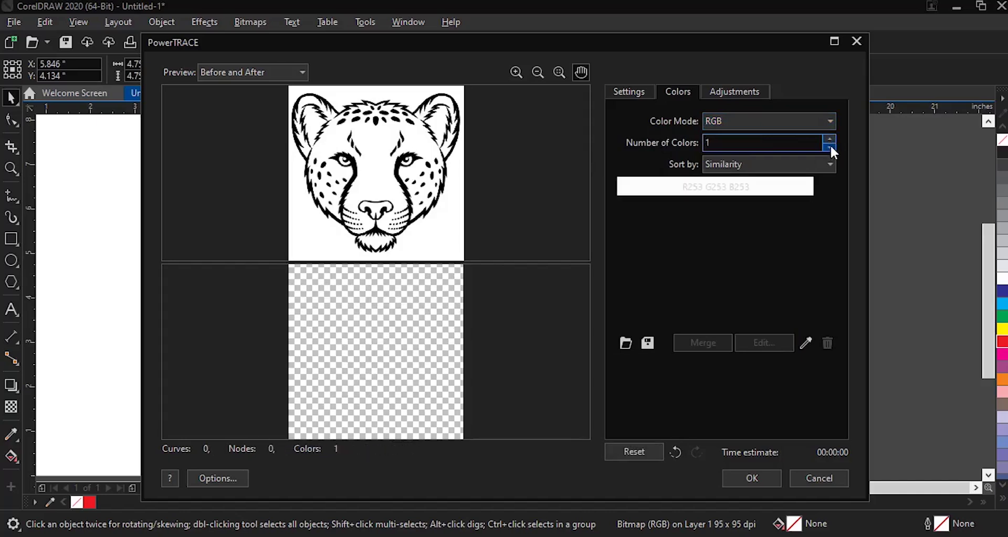
Step: Set the trace's number of colors to 2 and its upsample mode to None
left_click(829, 139)
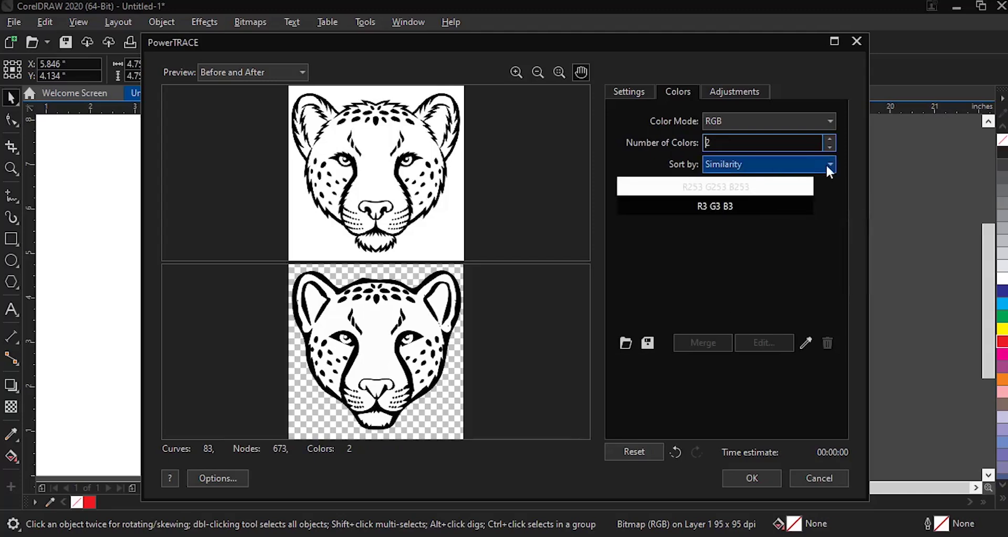
left_click(737, 91)
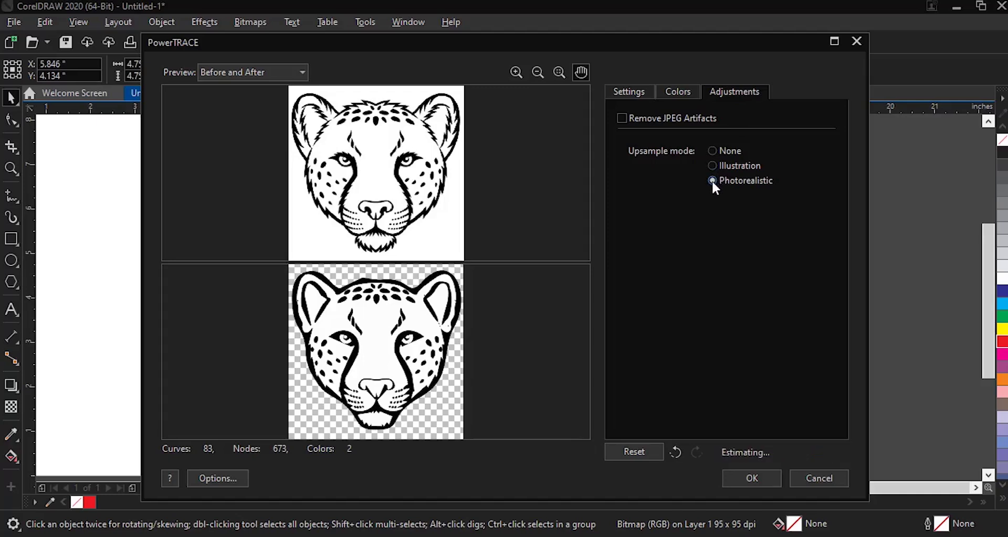
left_click(715, 149)
Step: Remove the color from the entire image, specifying the white sampled from the trace preview's background, and apply the outline trace
left_click(638, 89)
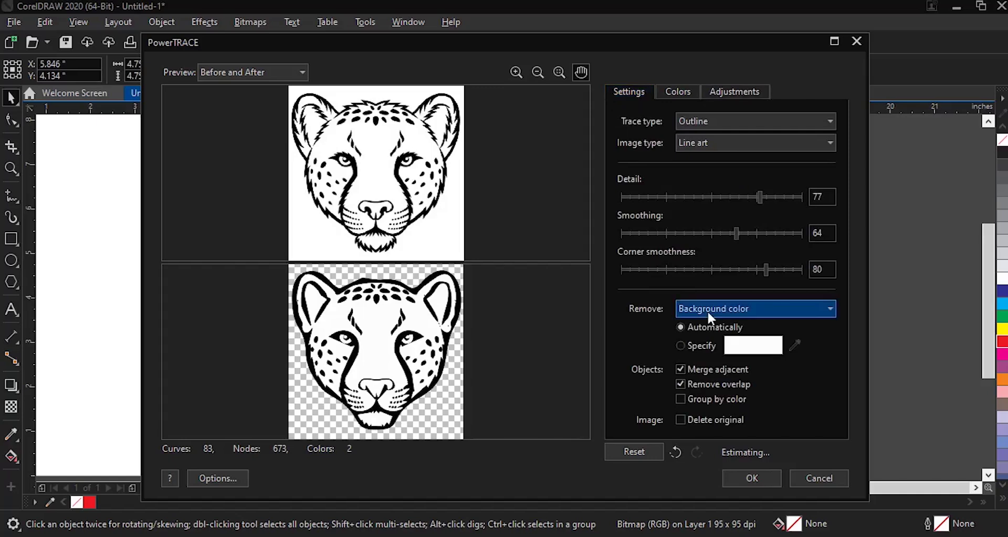
left_click(781, 307)
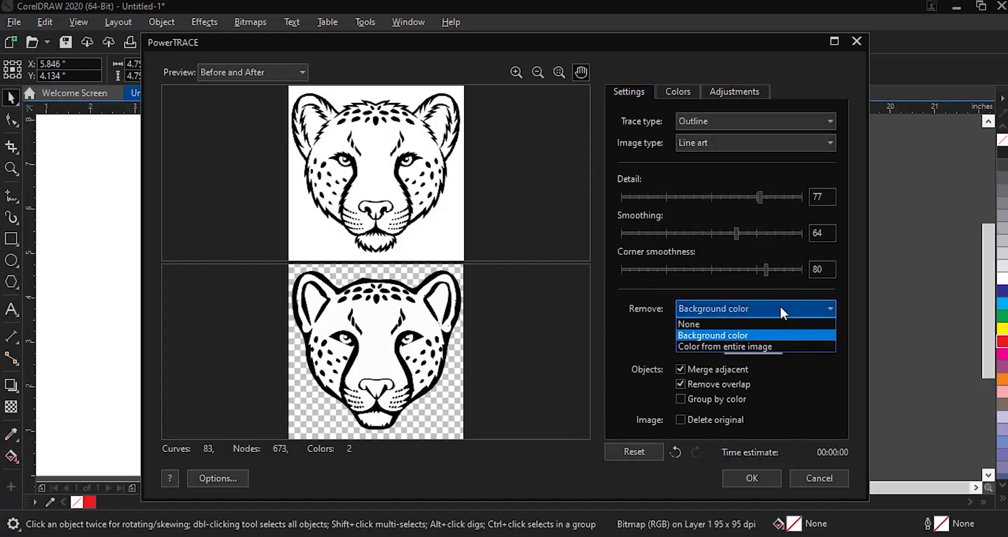
left_click(770, 346)
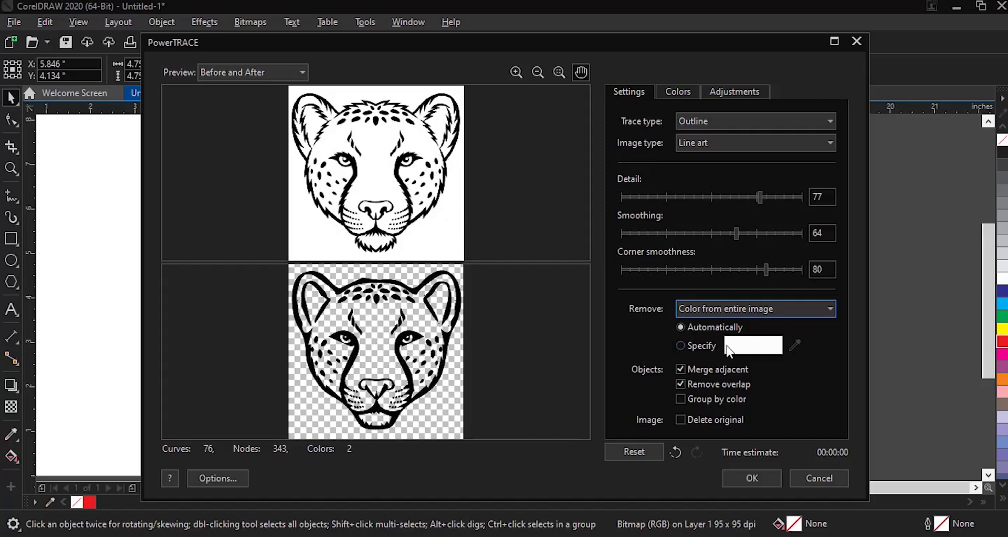
left_click(681, 342)
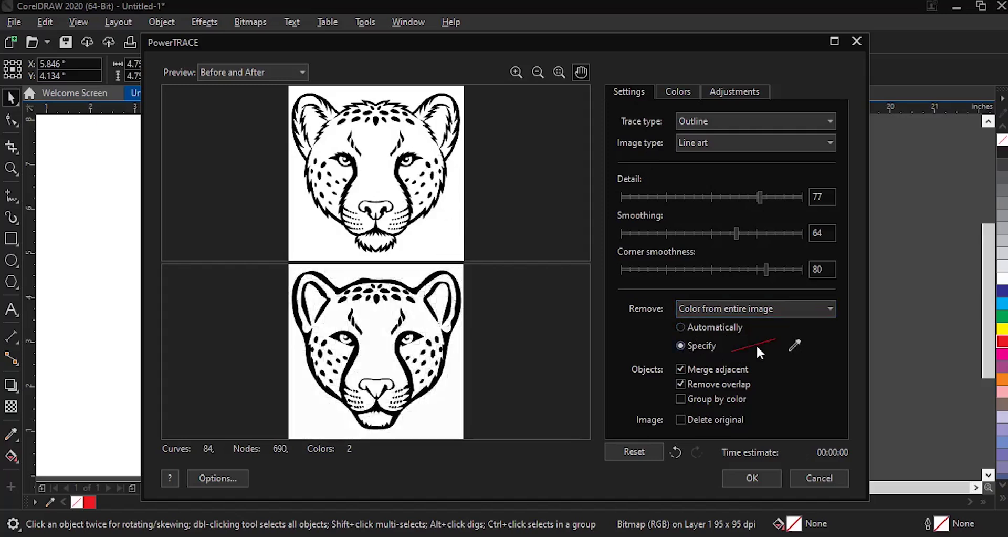
left_click(796, 343)
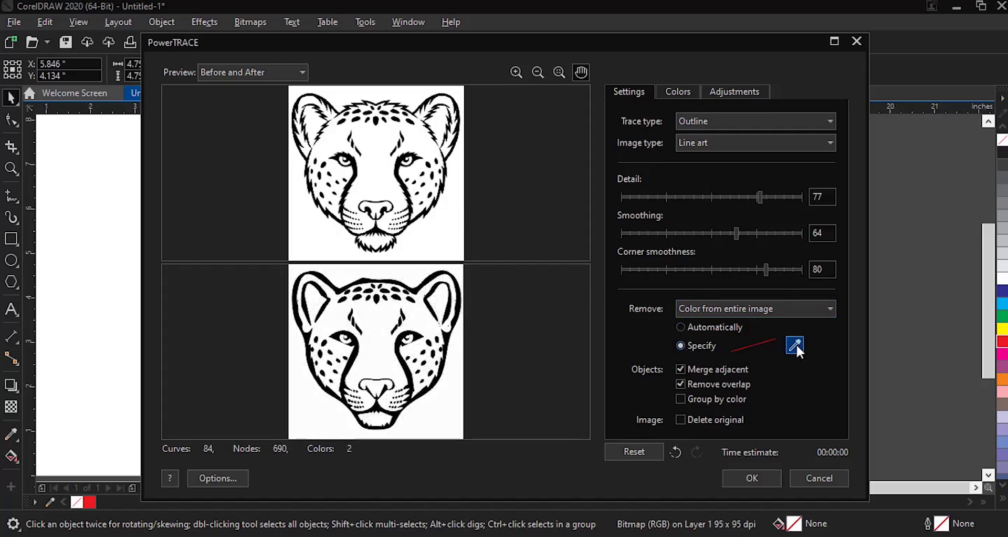
left_click(448, 414)
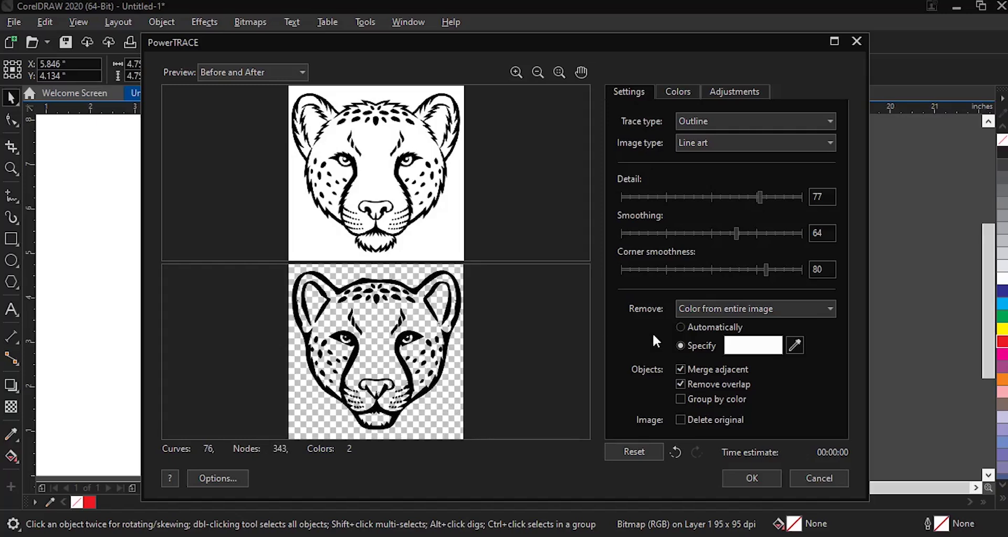
left_click(795, 345)
left_click(751, 477)
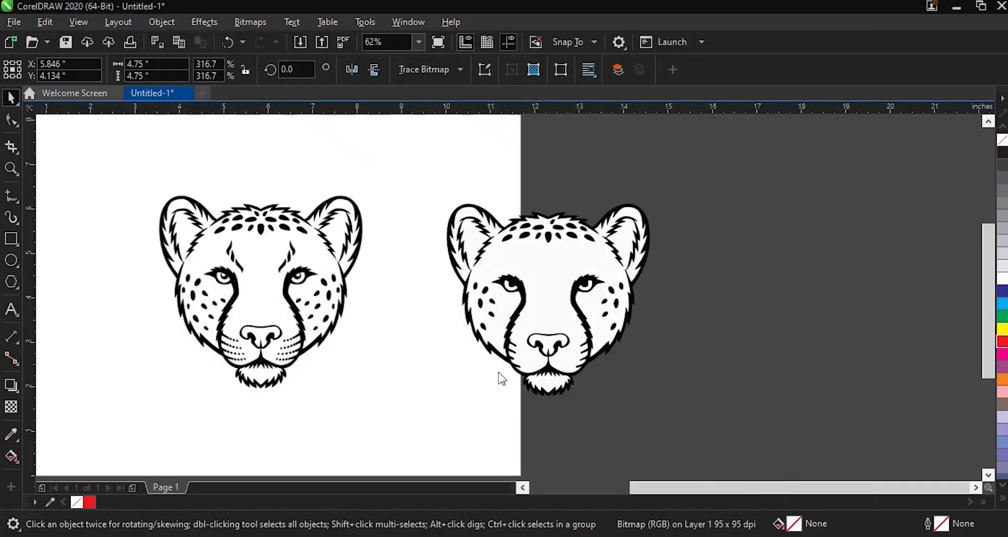
Step: Move the new outline-traced head off the original bitmap to the left edge of the page
scroll(747, 316, "down", 2)
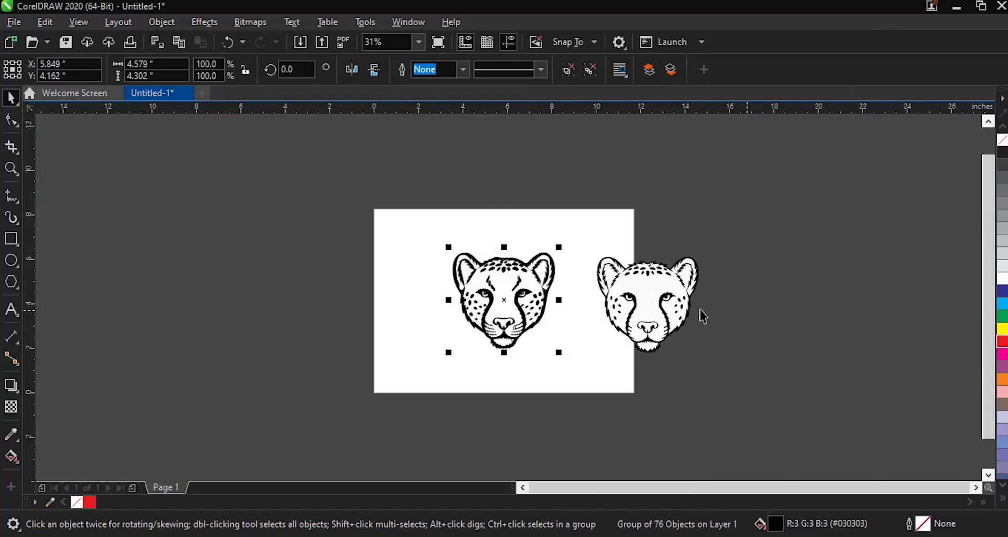
scroll(541, 295, "up", 2)
left_click_drag(468, 307, 224, 319)
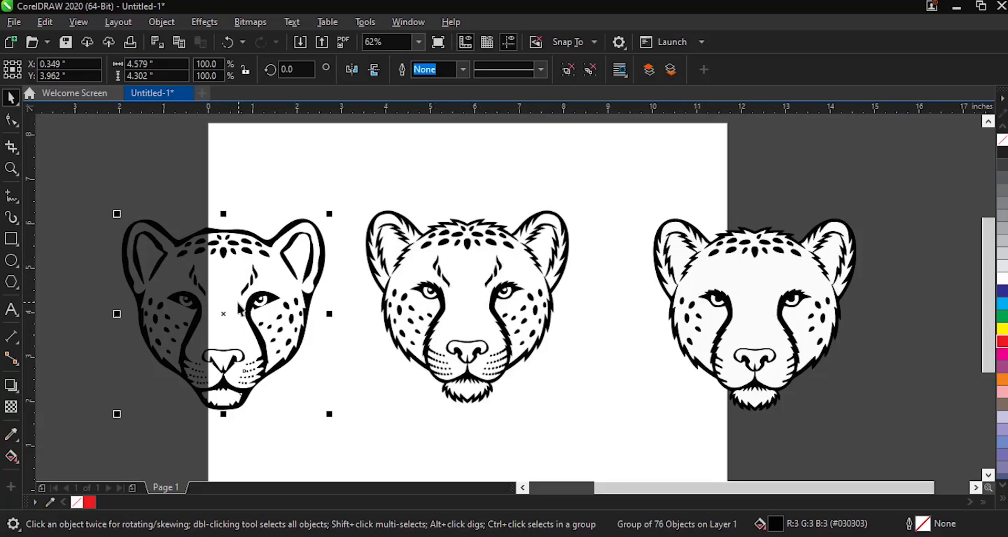
Step: Preview a Line Art outline trace of the original bitmap and close it without applying
left_click(414, 295)
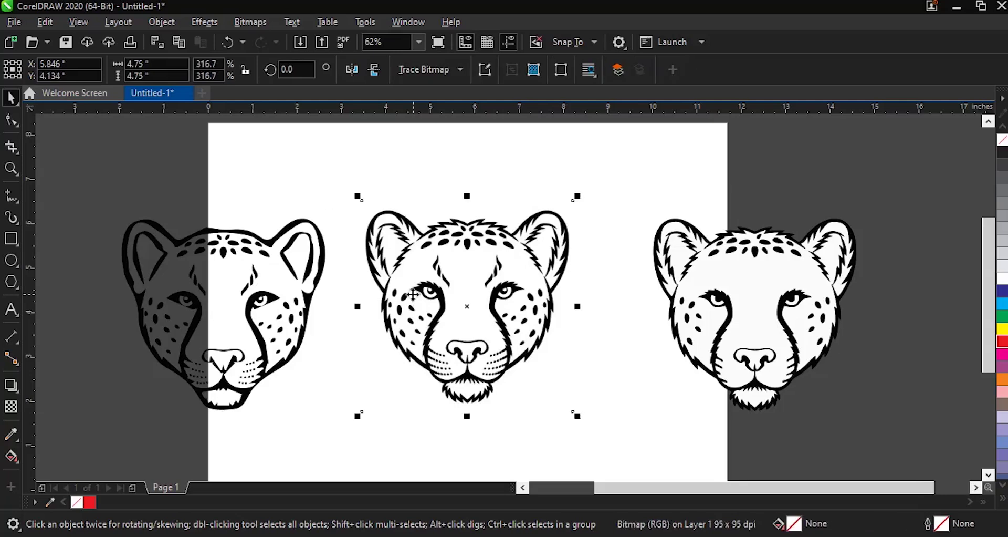
left_click(458, 70)
mouse_move(439, 122)
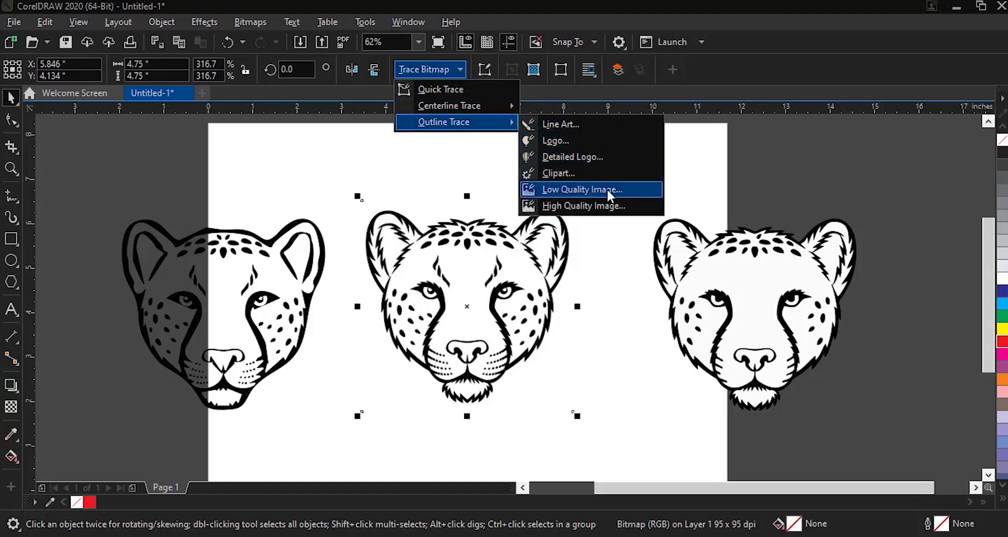
left_click(596, 124)
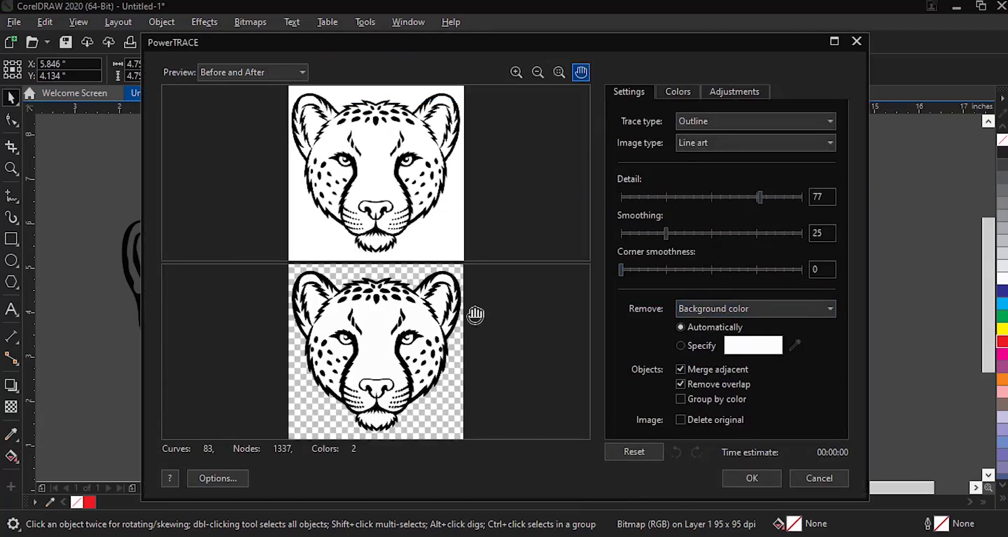
left_click(804, 472)
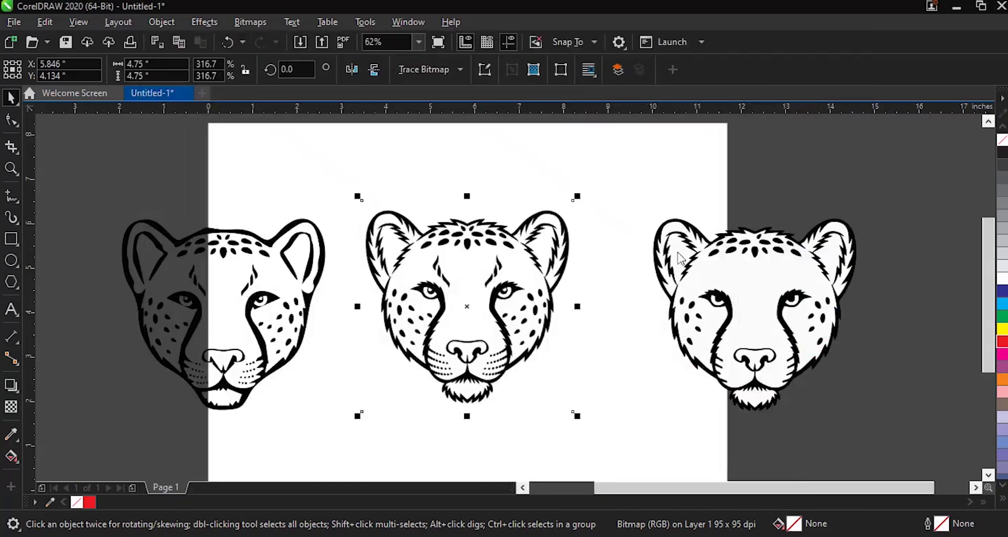
Step: Preview a Logo outline trace of the original bitmap and close it without applying
left_click(427, 65)
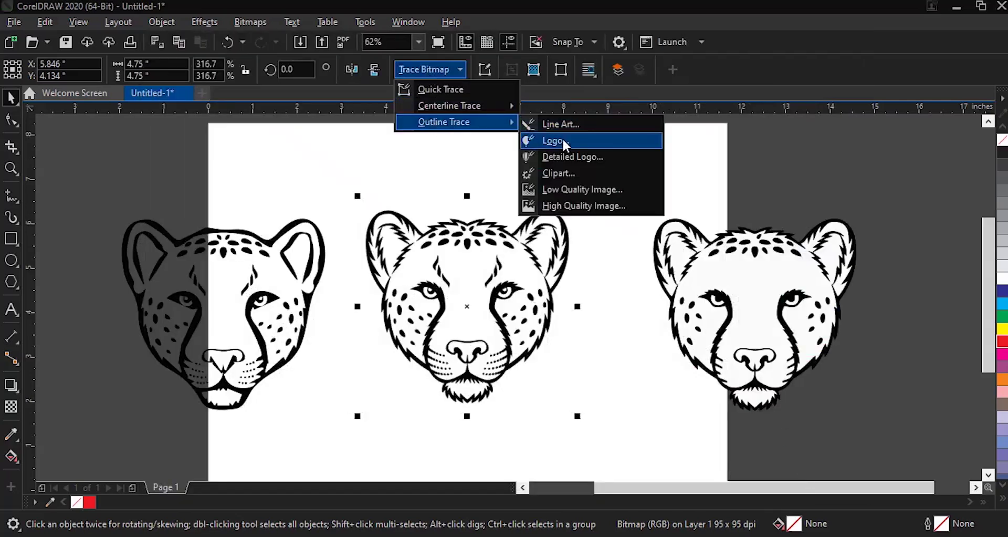
left_click(562, 136)
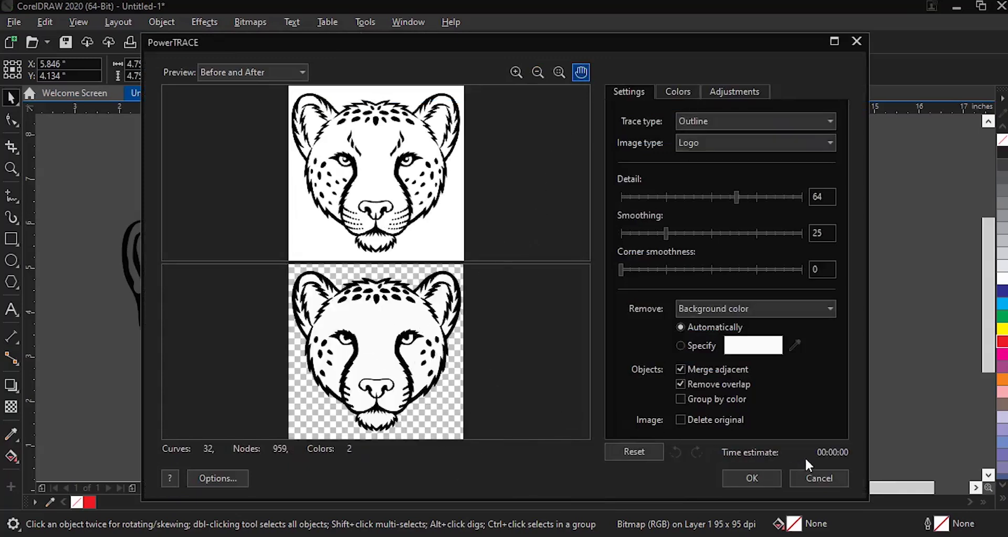
left_click(827, 477)
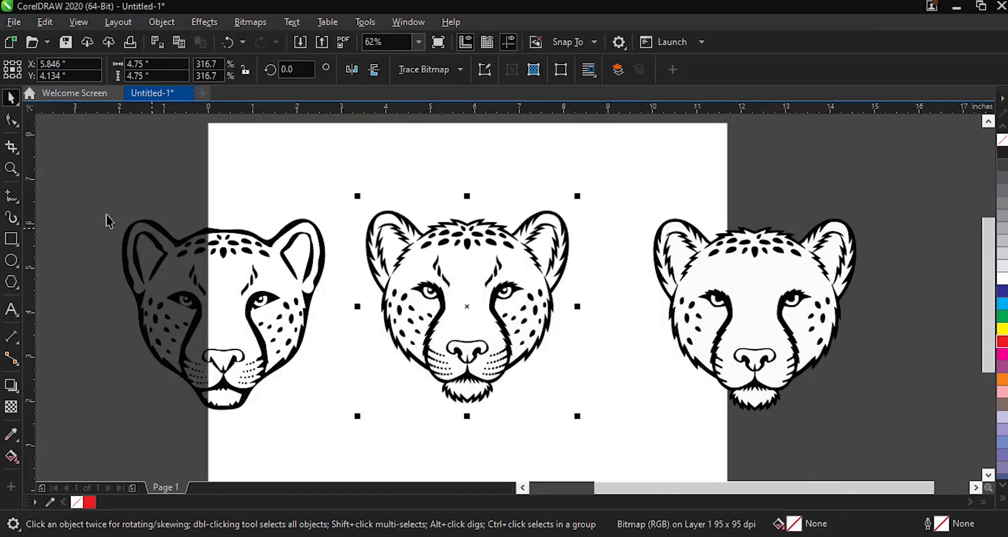
Step: Draw a closed, straight-segmented outline around the bitmap cheetah's nose with the Bézier tool, placing nodes at each bend
left_click(15, 201)
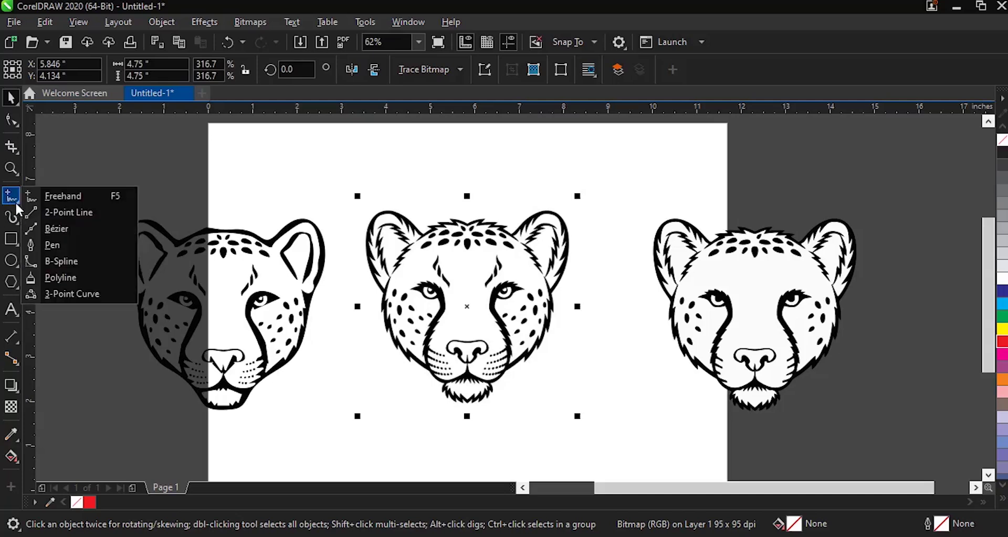
left_click(52, 227)
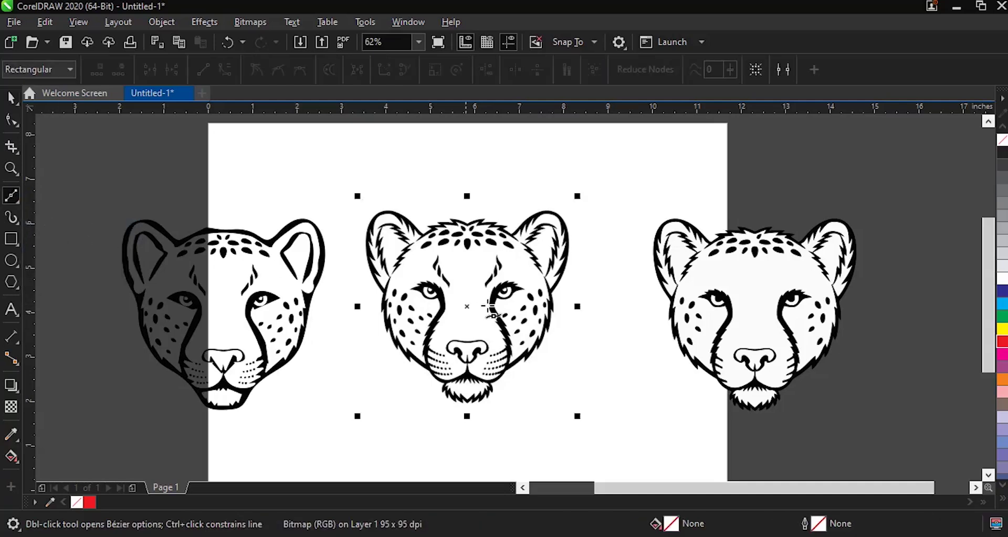
scroll(450, 304, "up", 2)
scroll(416, 230, "down", 1)
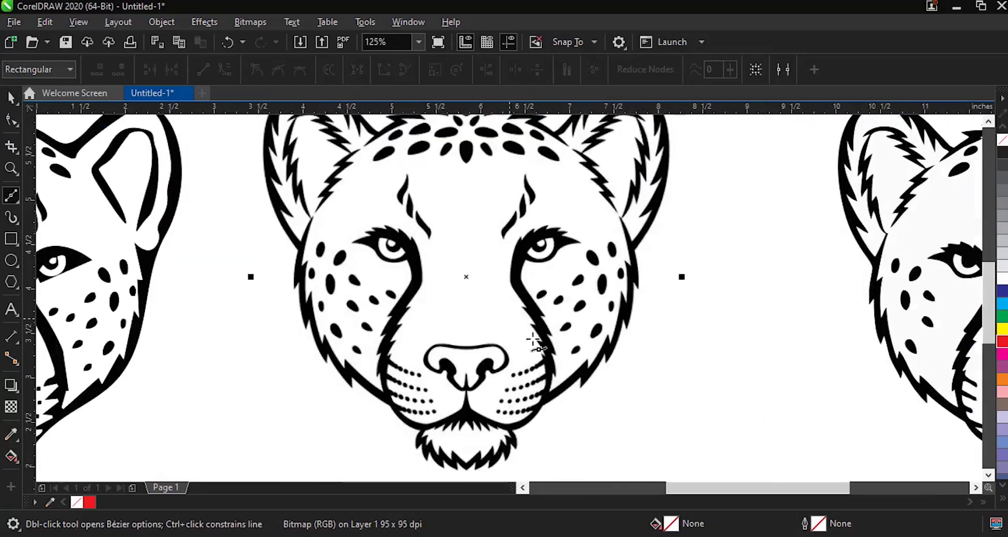
scroll(479, 382, "up", 2)
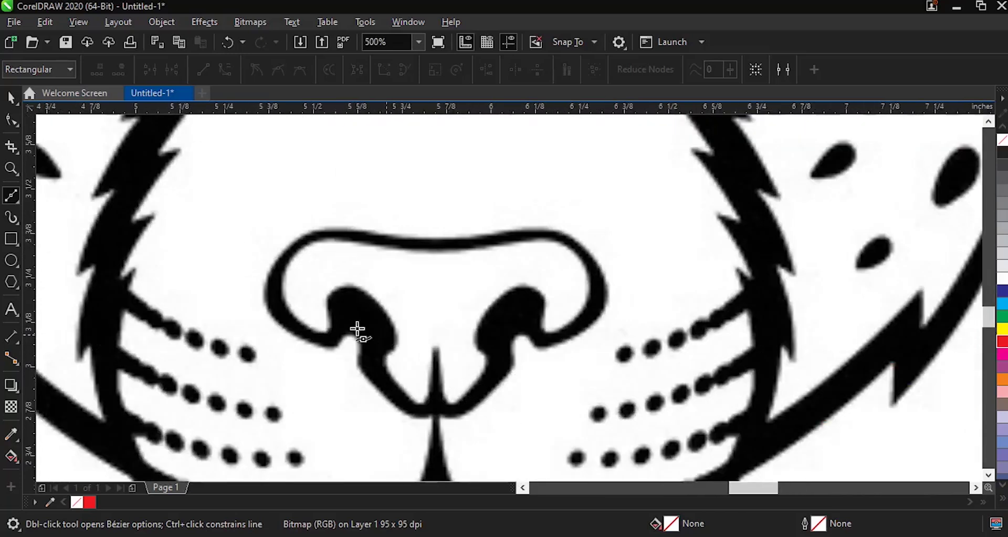
left_click(345, 301)
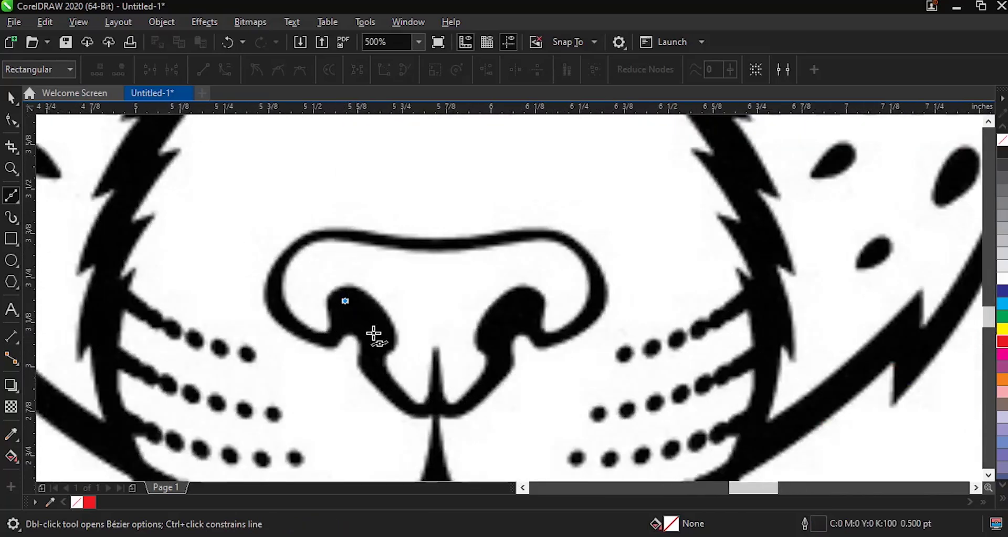
left_click_drag(376, 340, 385, 382)
left_click(367, 364)
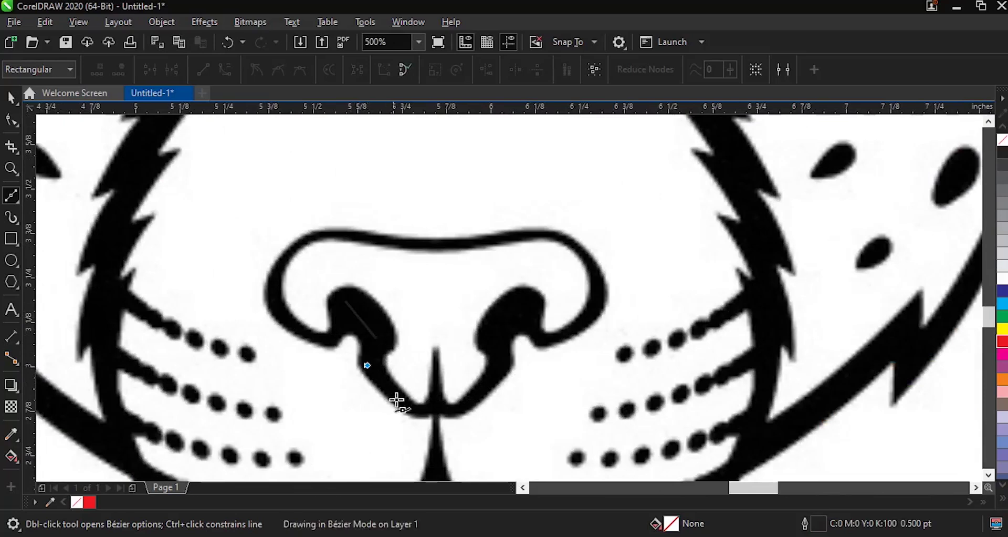
left_click(421, 411)
left_click(435, 388)
left_click(454, 411)
left_click(497, 364)
left_click(490, 333)
left_click(522, 308)
left_click(547, 342)
left_click(595, 261)
left_click(534, 231)
left_click(418, 244)
left_click(329, 232)
left_click(266, 293)
left_click(304, 335)
left_click(345, 301)
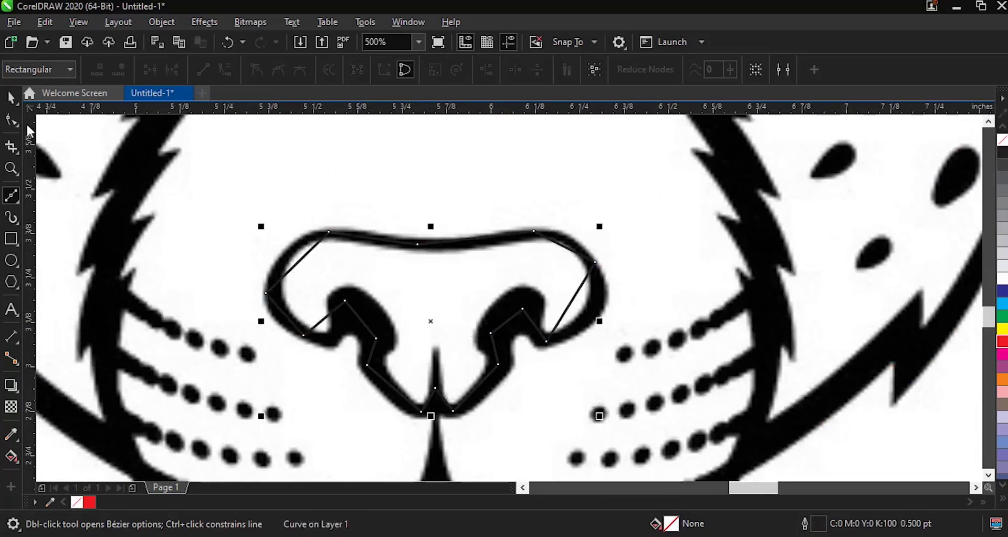
Step: Bend the nose outline's straight segments into curves that follow the nose and nostrils, using the Shape tool
key("F10")
scroll(359, 237, "up", 2)
left_click_drag(304, 261, 293, 255)
left_click_drag(286, 316, 337, 336)
double_click(367, 309)
double_click(382, 374)
scroll(338, 288, "down", 1)
scroll(284, 225, "up", 2)
scroll(360, 254, "down", 1)
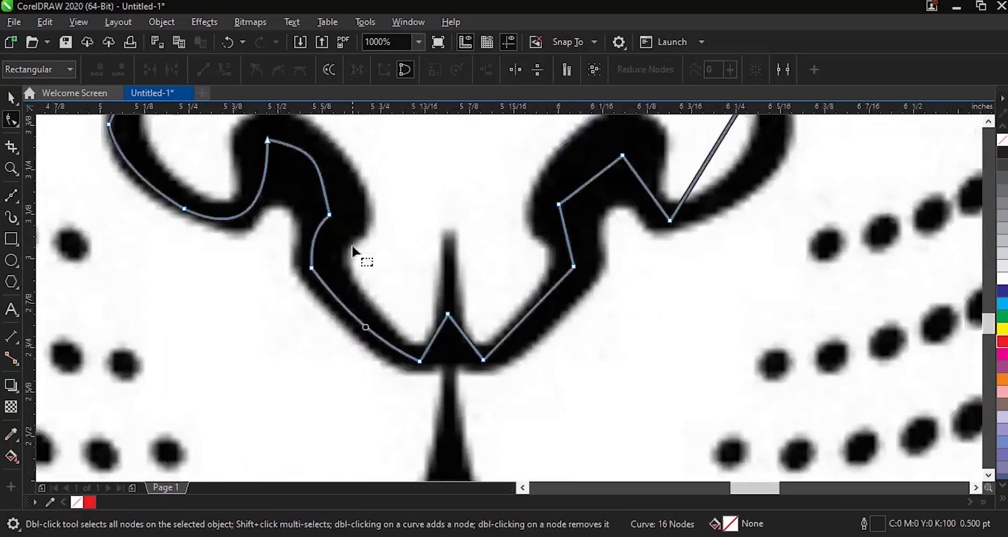
scroll(462, 386, "up", 1)
left_click_drag(460, 381, 453, 404)
scroll(648, 310, "down", 1)
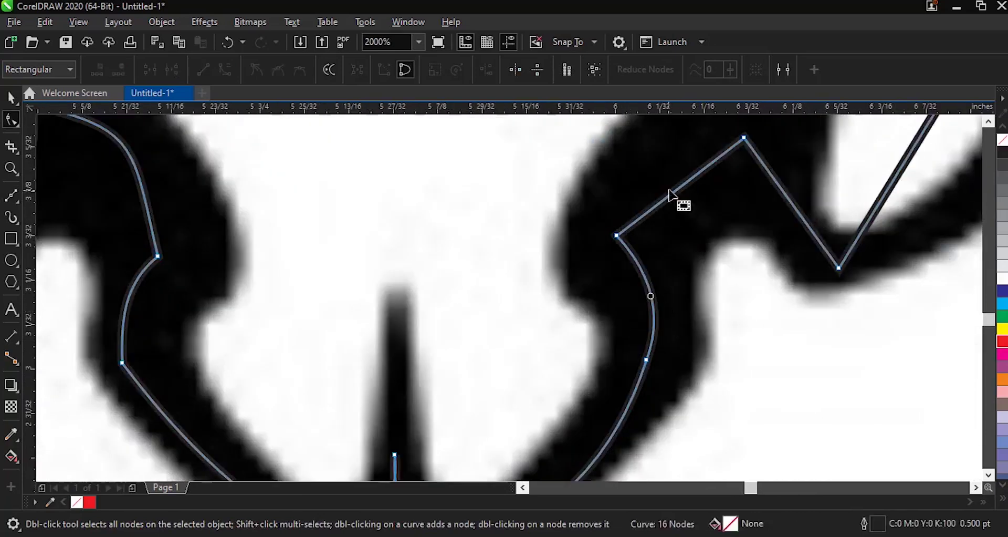
scroll(659, 278, "down", 1)
left_click_drag(655, 272, 641, 243)
scroll(641, 243, "up", 2)
left_click_drag(544, 241, 545, 246)
scroll(234, 254, "down", 2)
Step: Give the nose curve an 8 pt black outline and a white fill, and move it to the right of the original head
key("space")
left_click(462, 70)
left_click(455, 188)
left_click(463, 69)
left_click(445, 185)
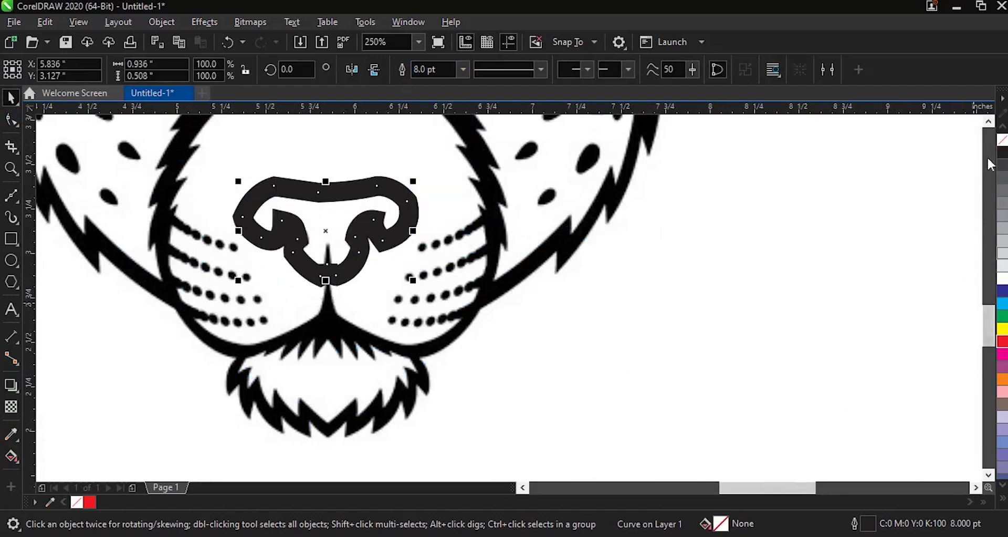
scroll(475, 346, "down", 2)
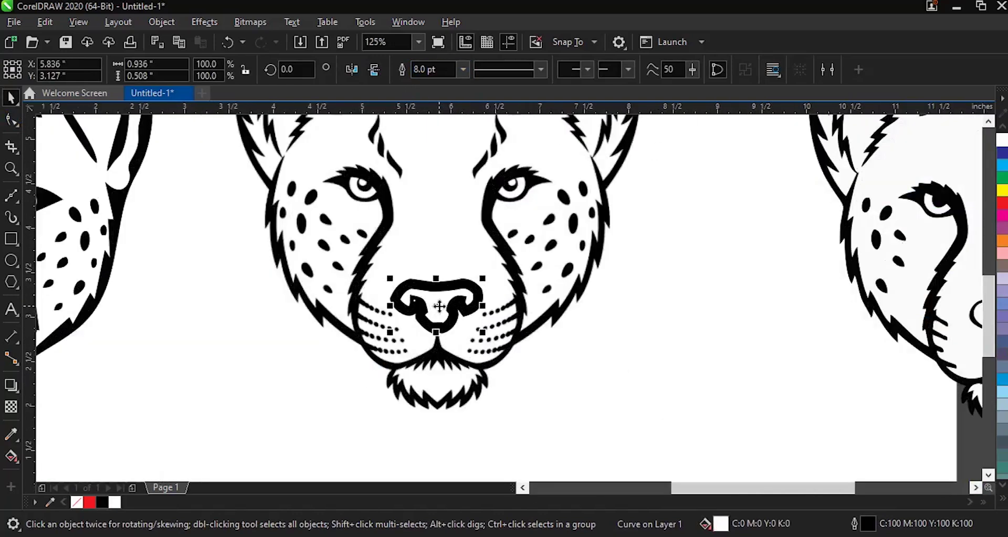
left_click_drag(438, 304, 677, 314)
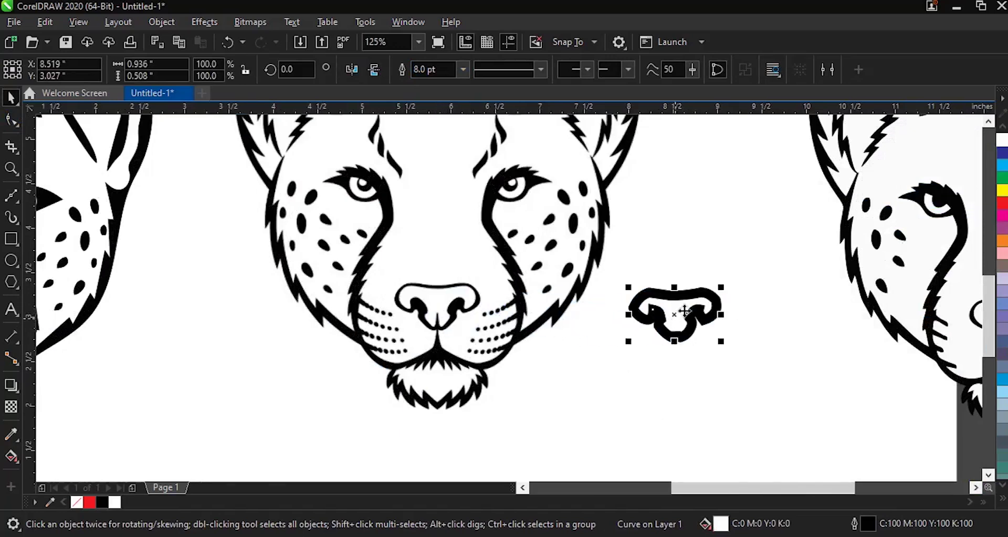
Step: Compare the edges of the redrawn vector nose with the nose in the original bitmap up close
scroll(689, 304, "up", 4)
scroll(648, 282, "down", 2)
scroll(553, 299, "down", 1)
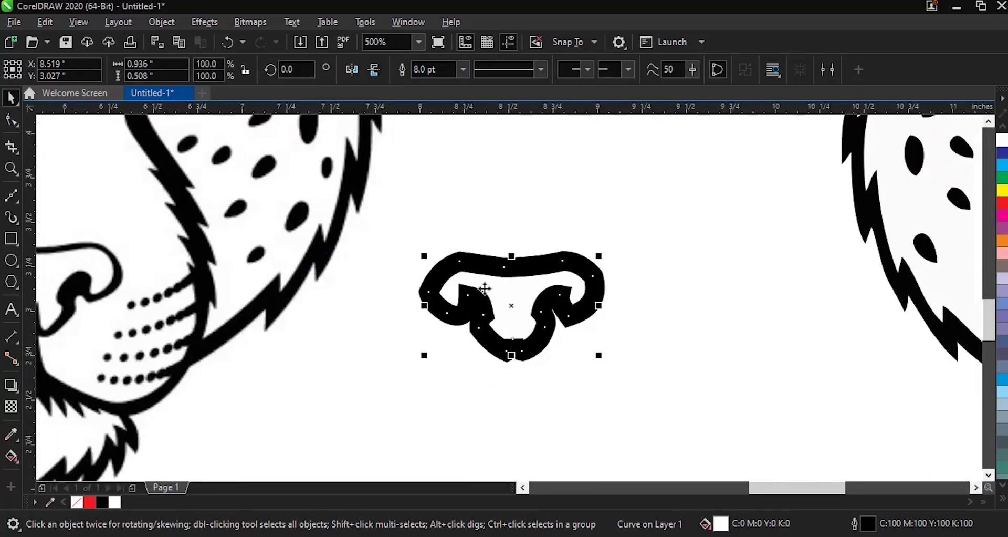
scroll(630, 299, "down", 1)
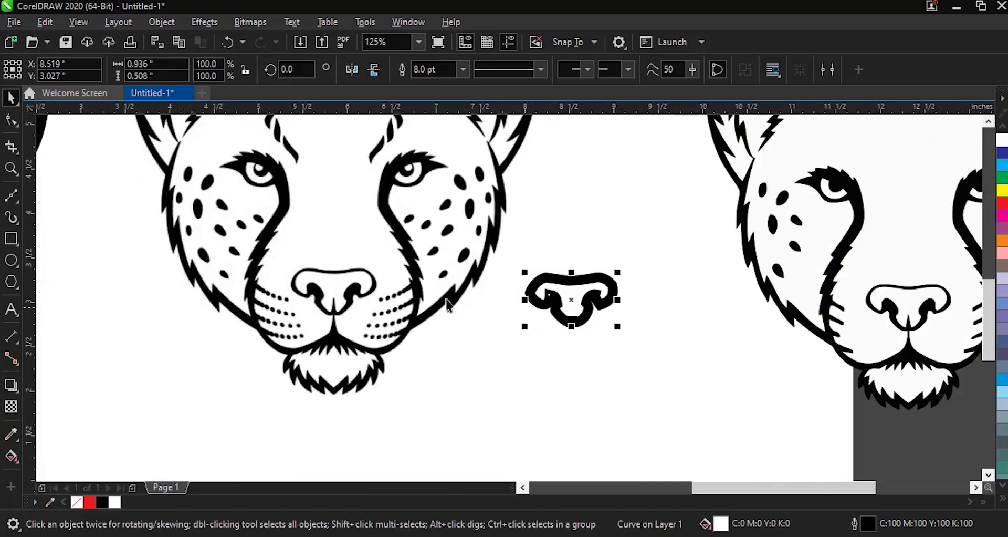
scroll(329, 278, "up", 3)
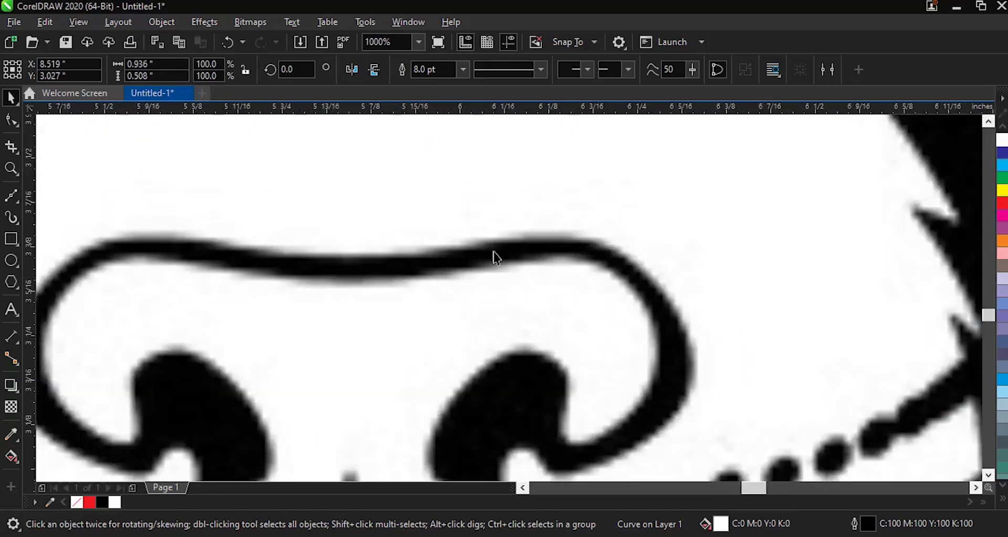
scroll(548, 361, "down", 4)
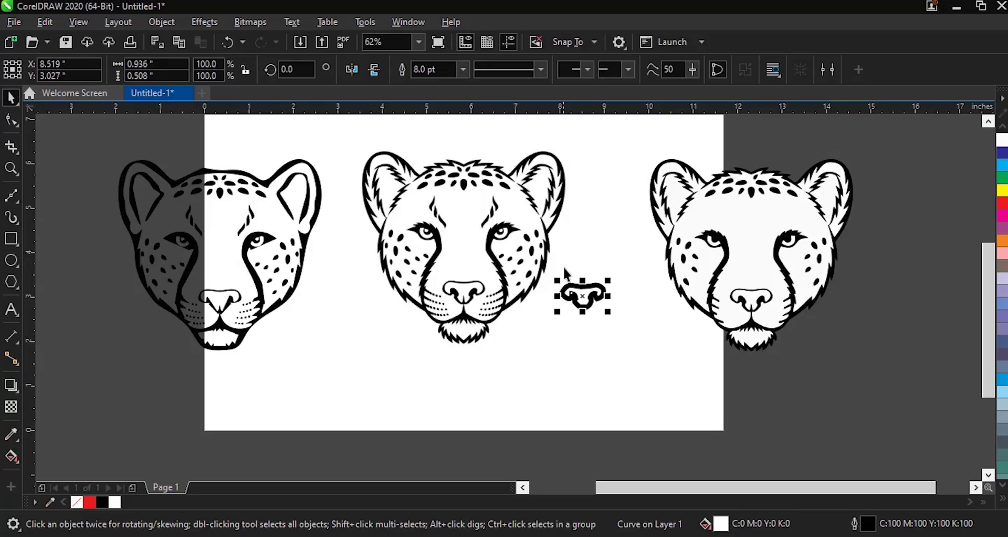
scroll(595, 302, "up", 2)
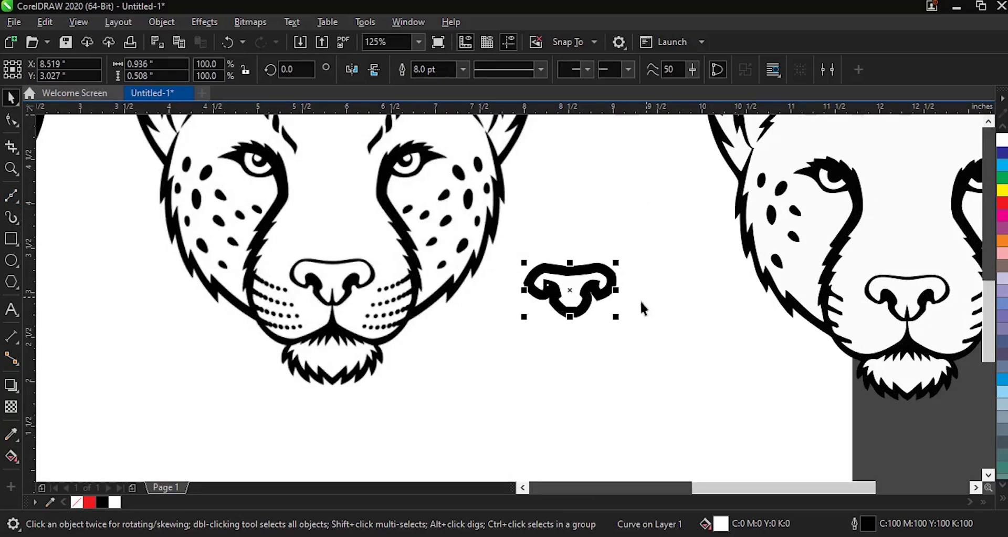
scroll(604, 283, "down", 1)
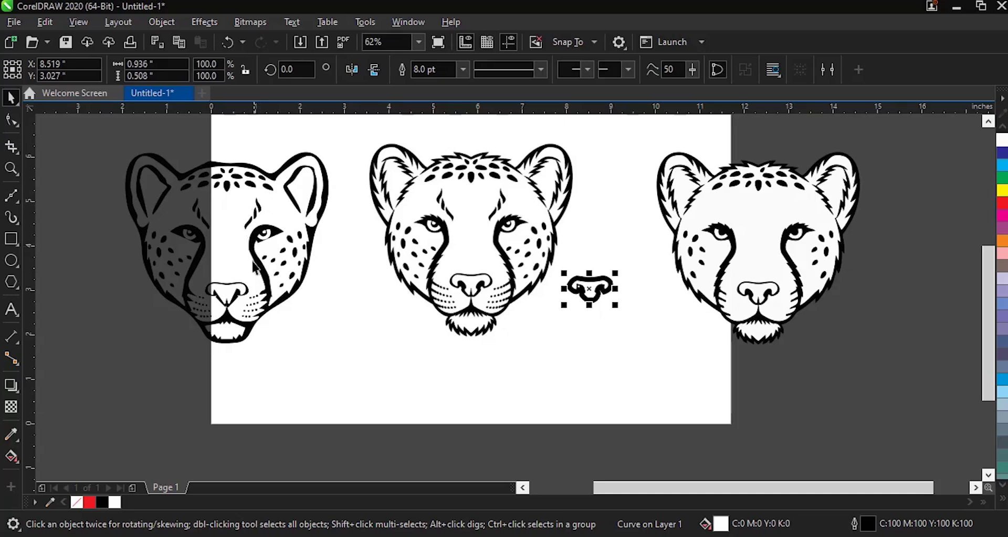
Step: Move the outline-traced head farther left off the page, and undo a move of the quick-traced head's light face shape
left_click_drag(261, 268, 145, 273)
left_click_drag(730, 244, 806, 247)
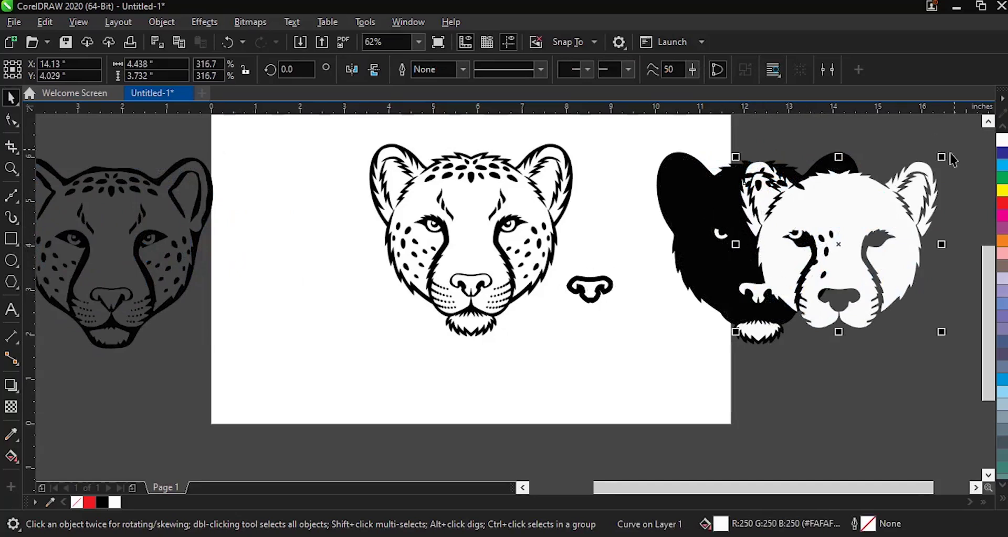
key("ctrl+z")
Step: Group all pieces of the quick-traced head and move the group off the right side of the page
left_click_drag(903, 128, 618, 363)
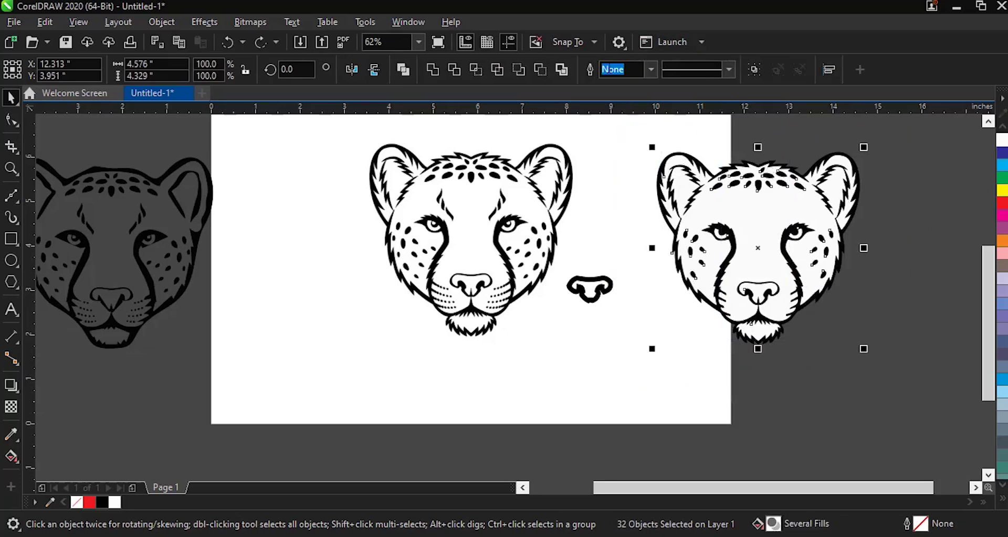
left_click(756, 72)
left_click_drag(765, 234, 863, 230)
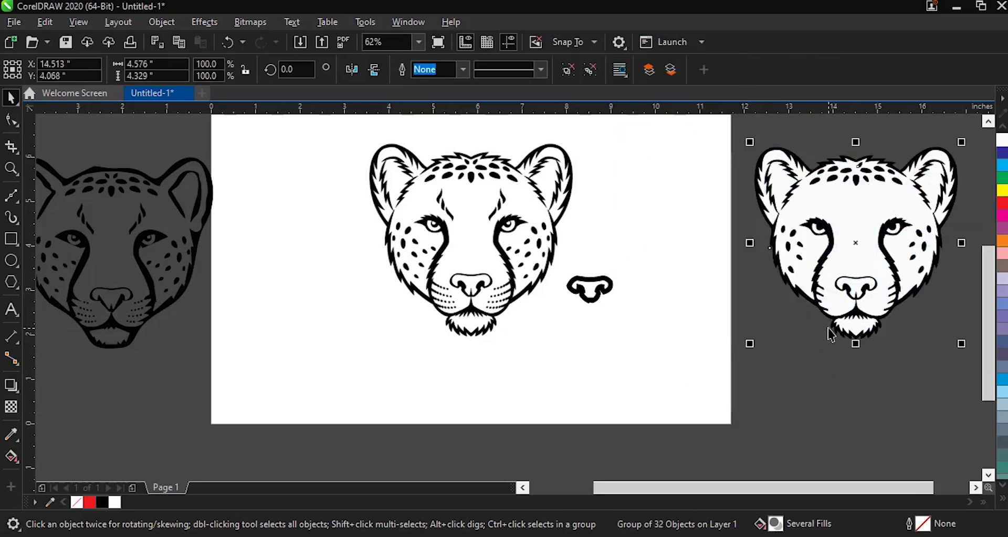